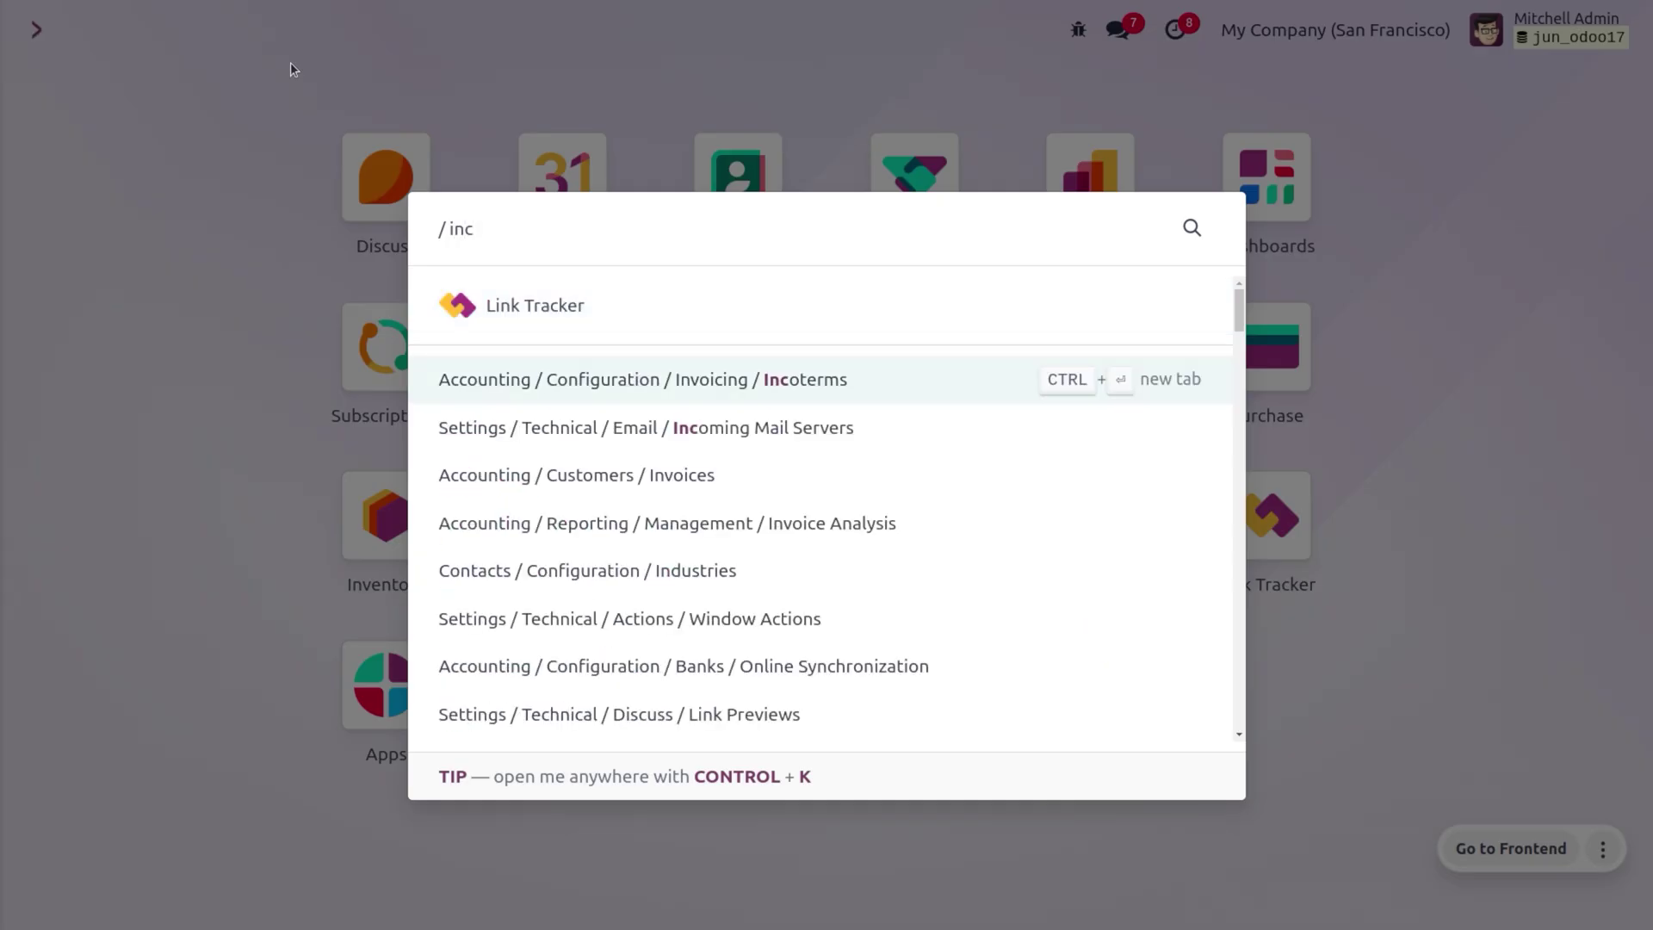
# Inspect the 'Incoming mail' POP server record, then go back to the Incoming Mail Servers list
pyautogui.press('Return')
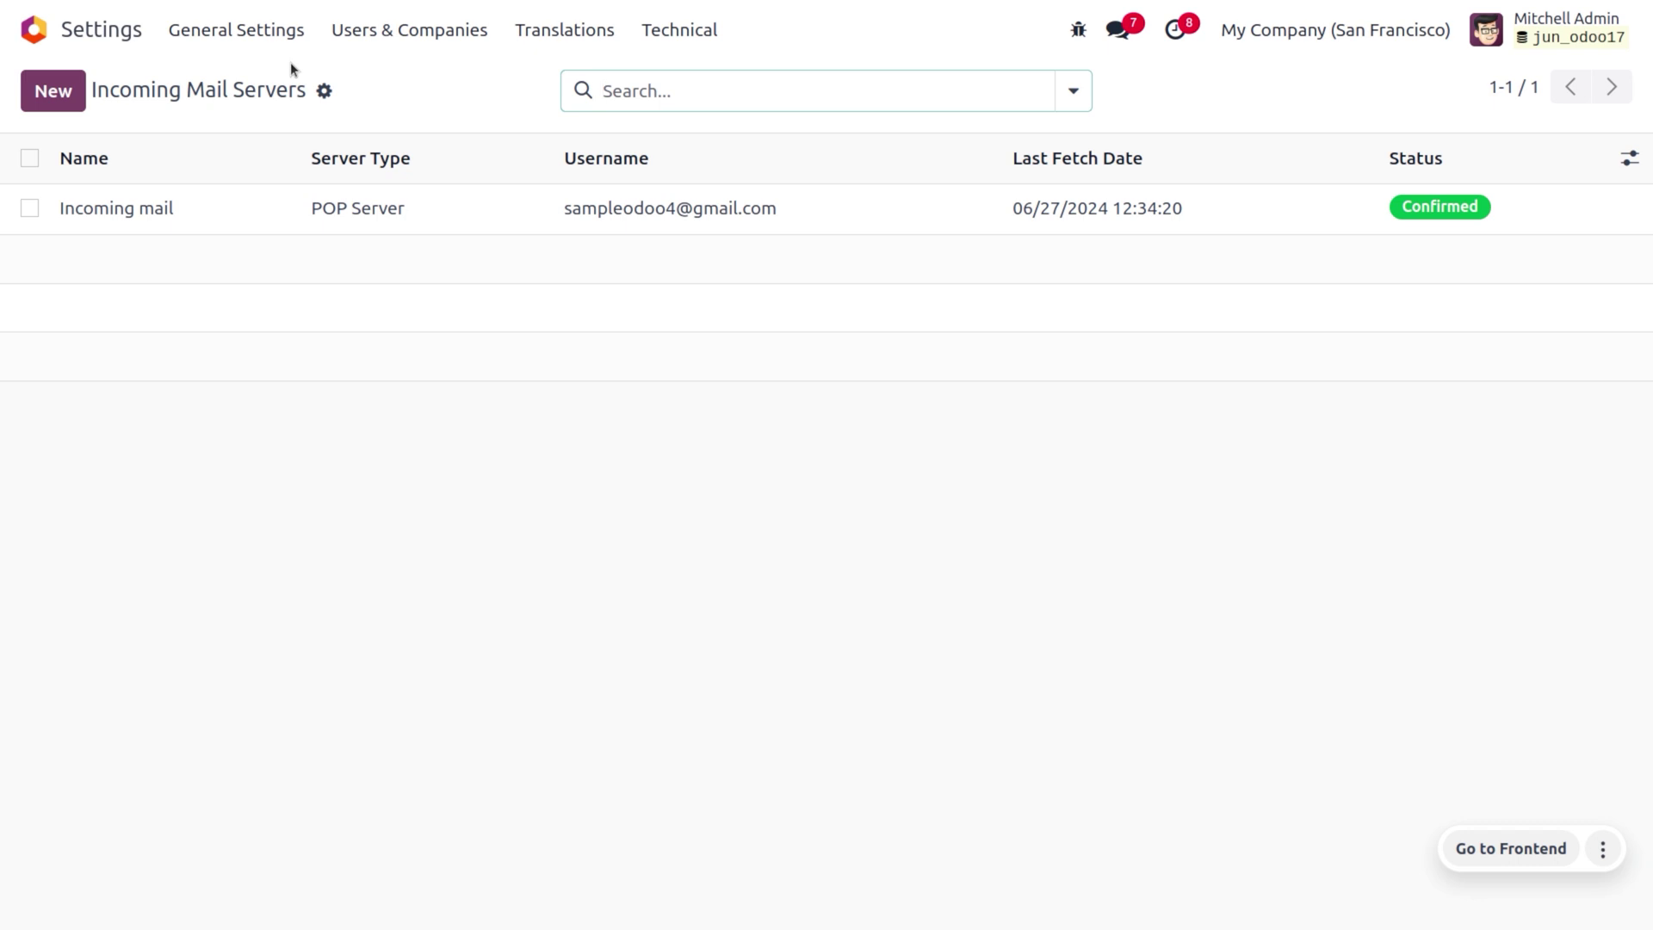
pyautogui.click(236, 226)
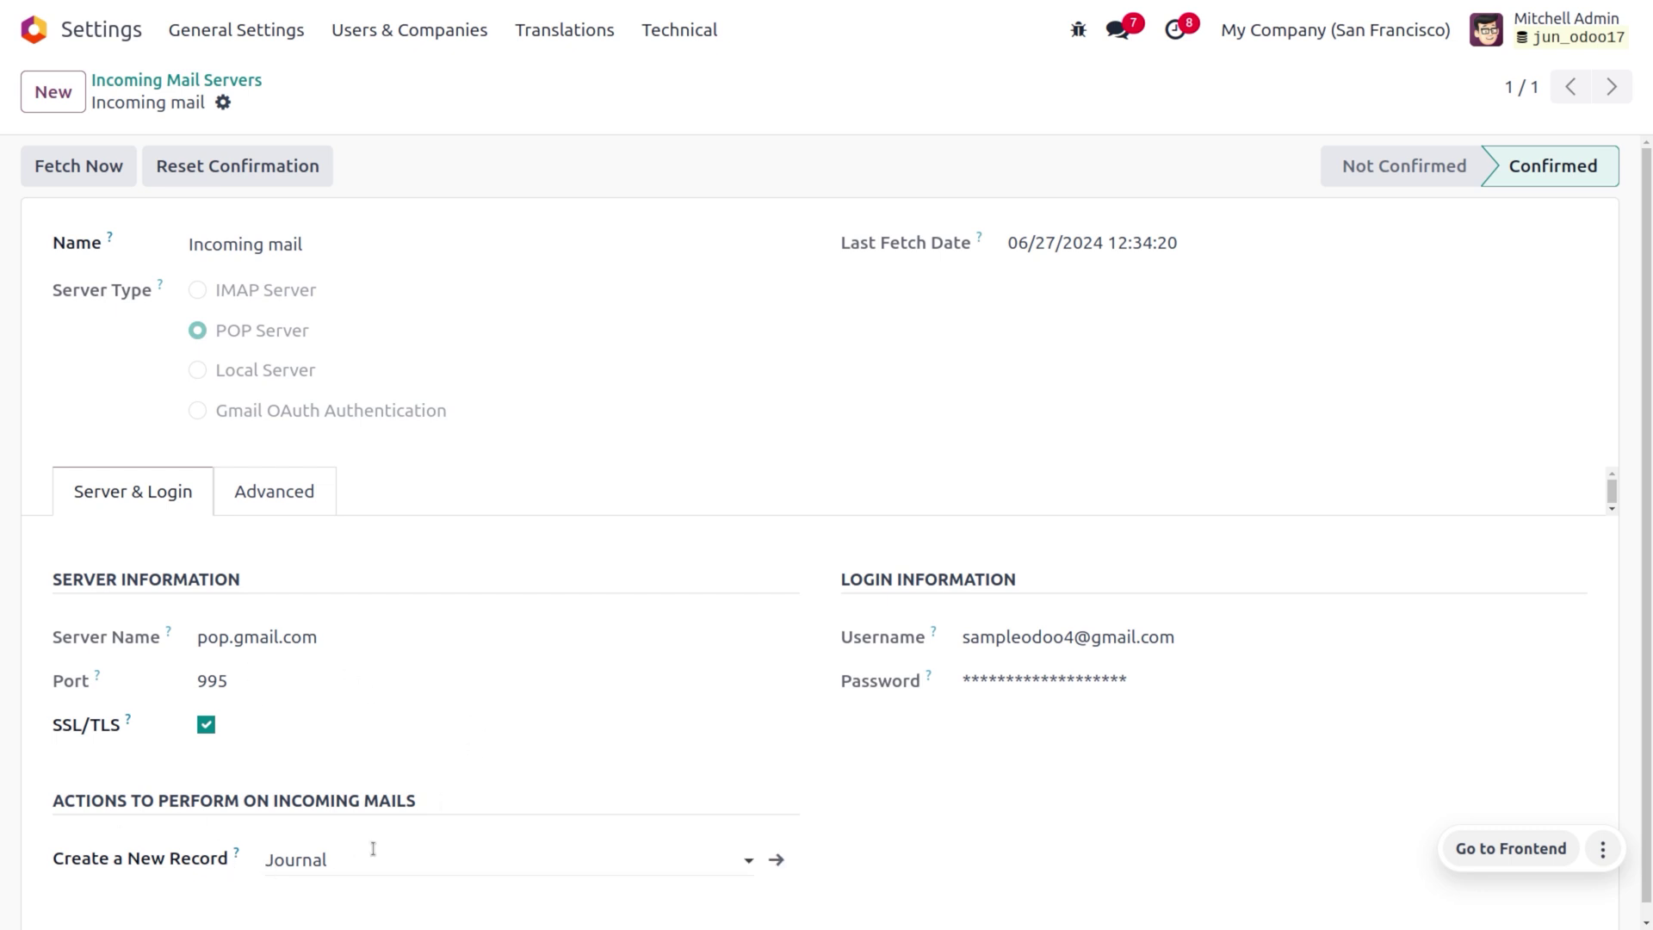
pyautogui.click(147, 93)
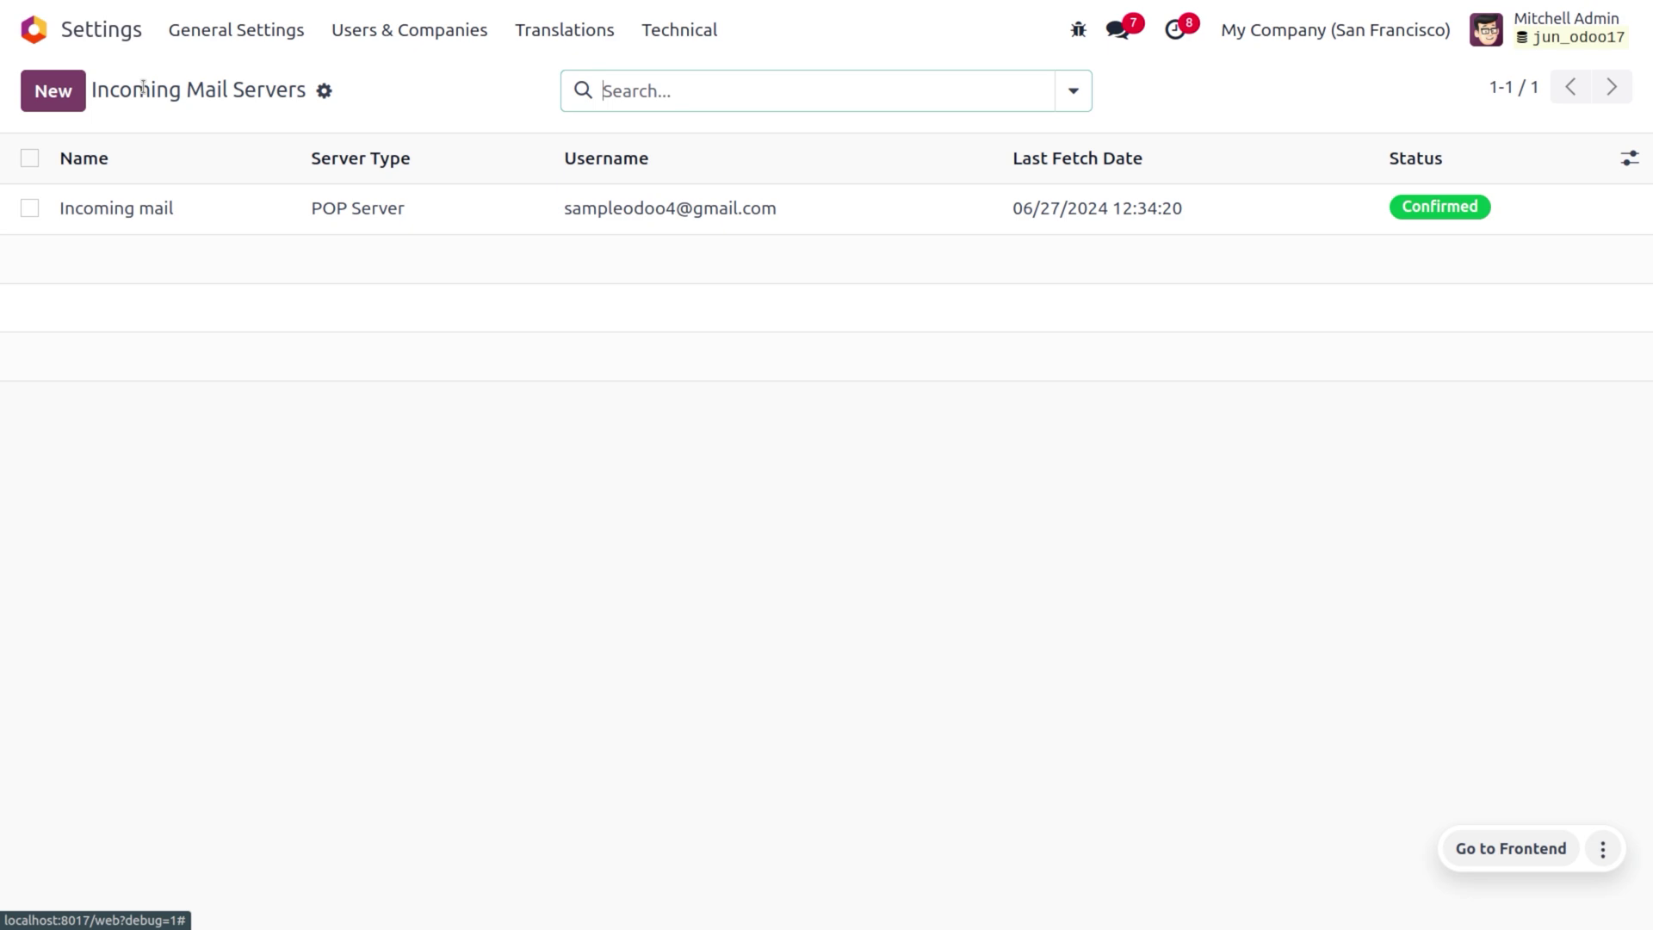
# Search General Settings for 'ali' to confirm the gmail.com alias domain, then return home
pyautogui.click(215, 43)
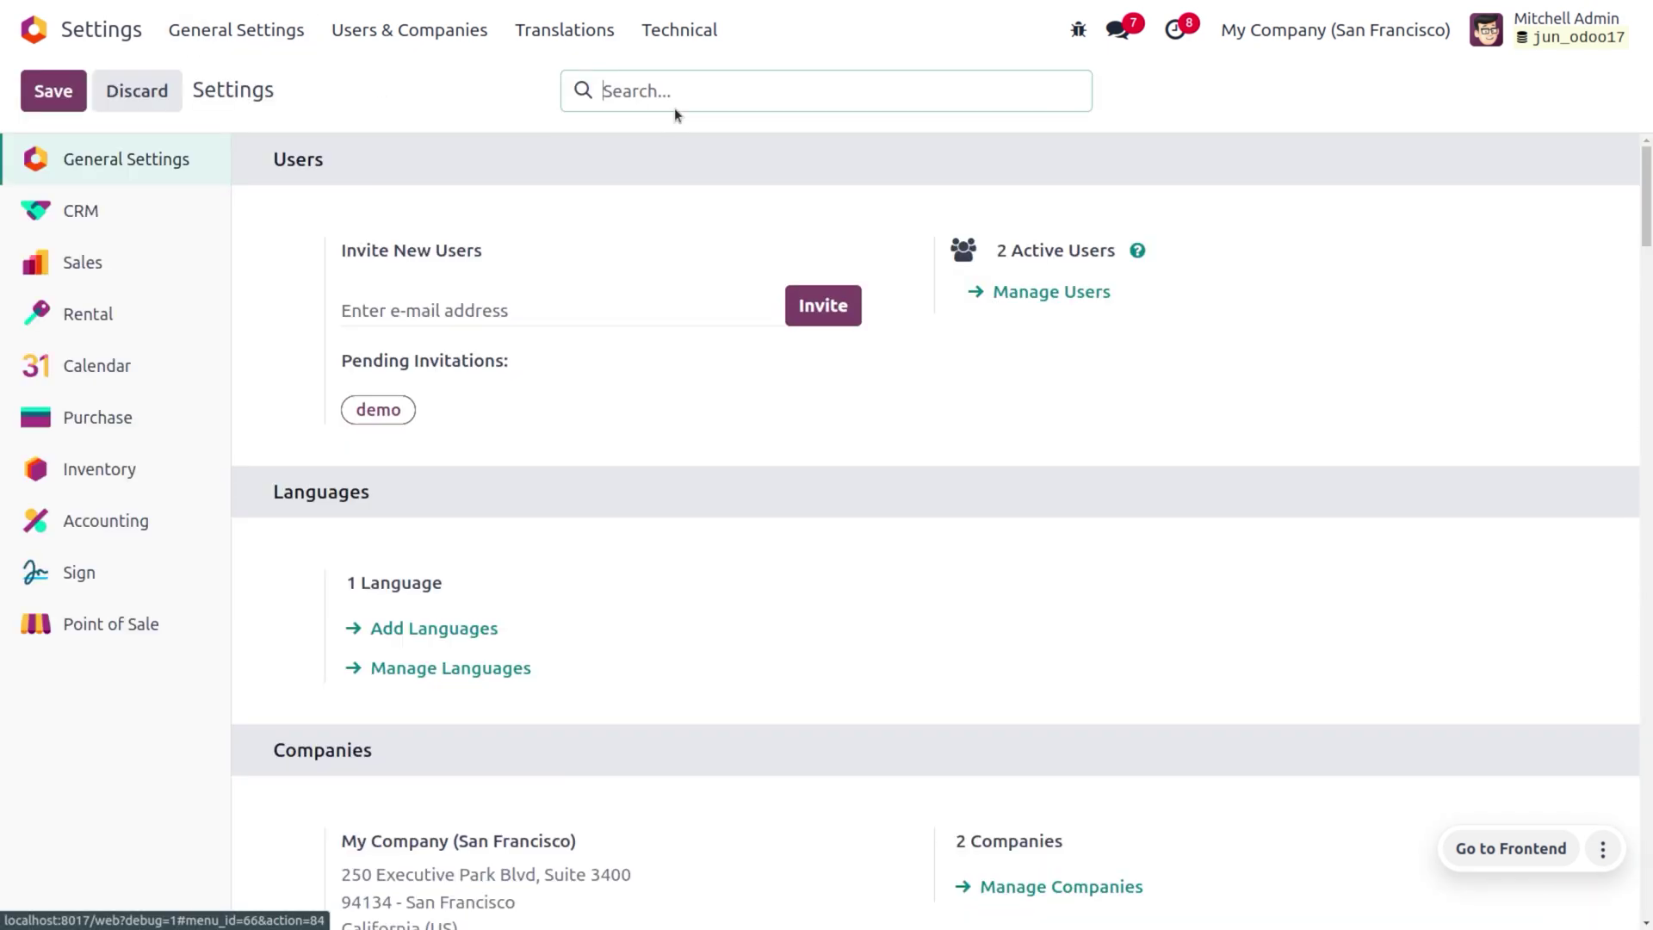
pyautogui.write('ali')
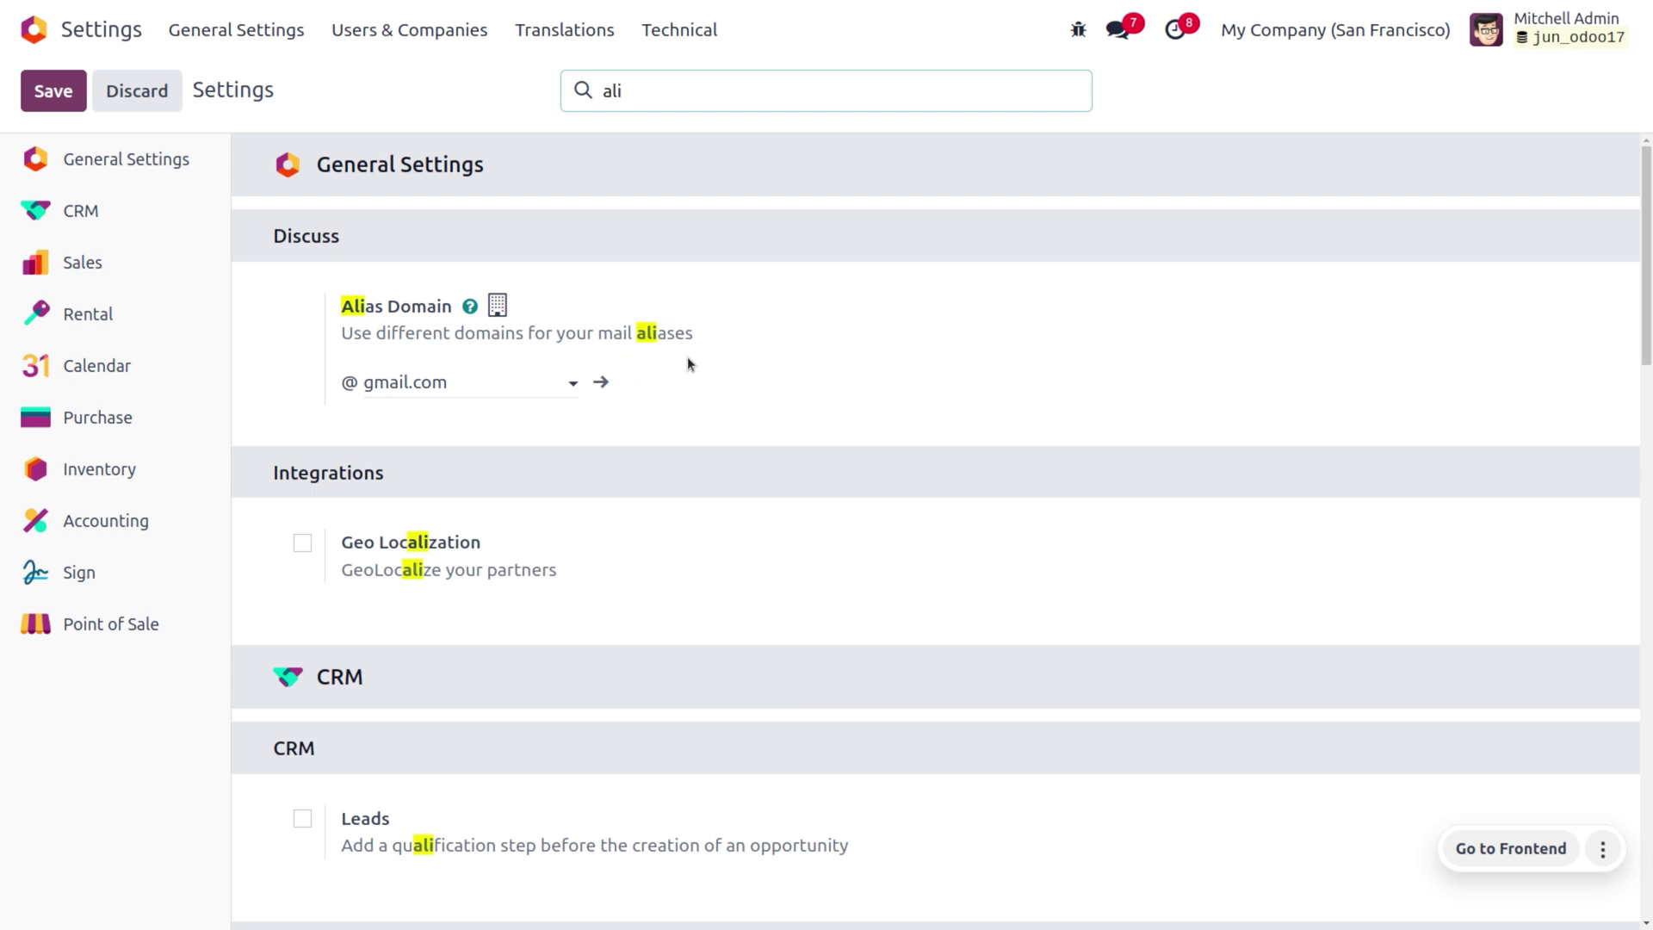
pyautogui.click(44, 33)
# In Accounting settings, set vendor bills to 'Digitize automatically' and save
pyautogui.write('acc')
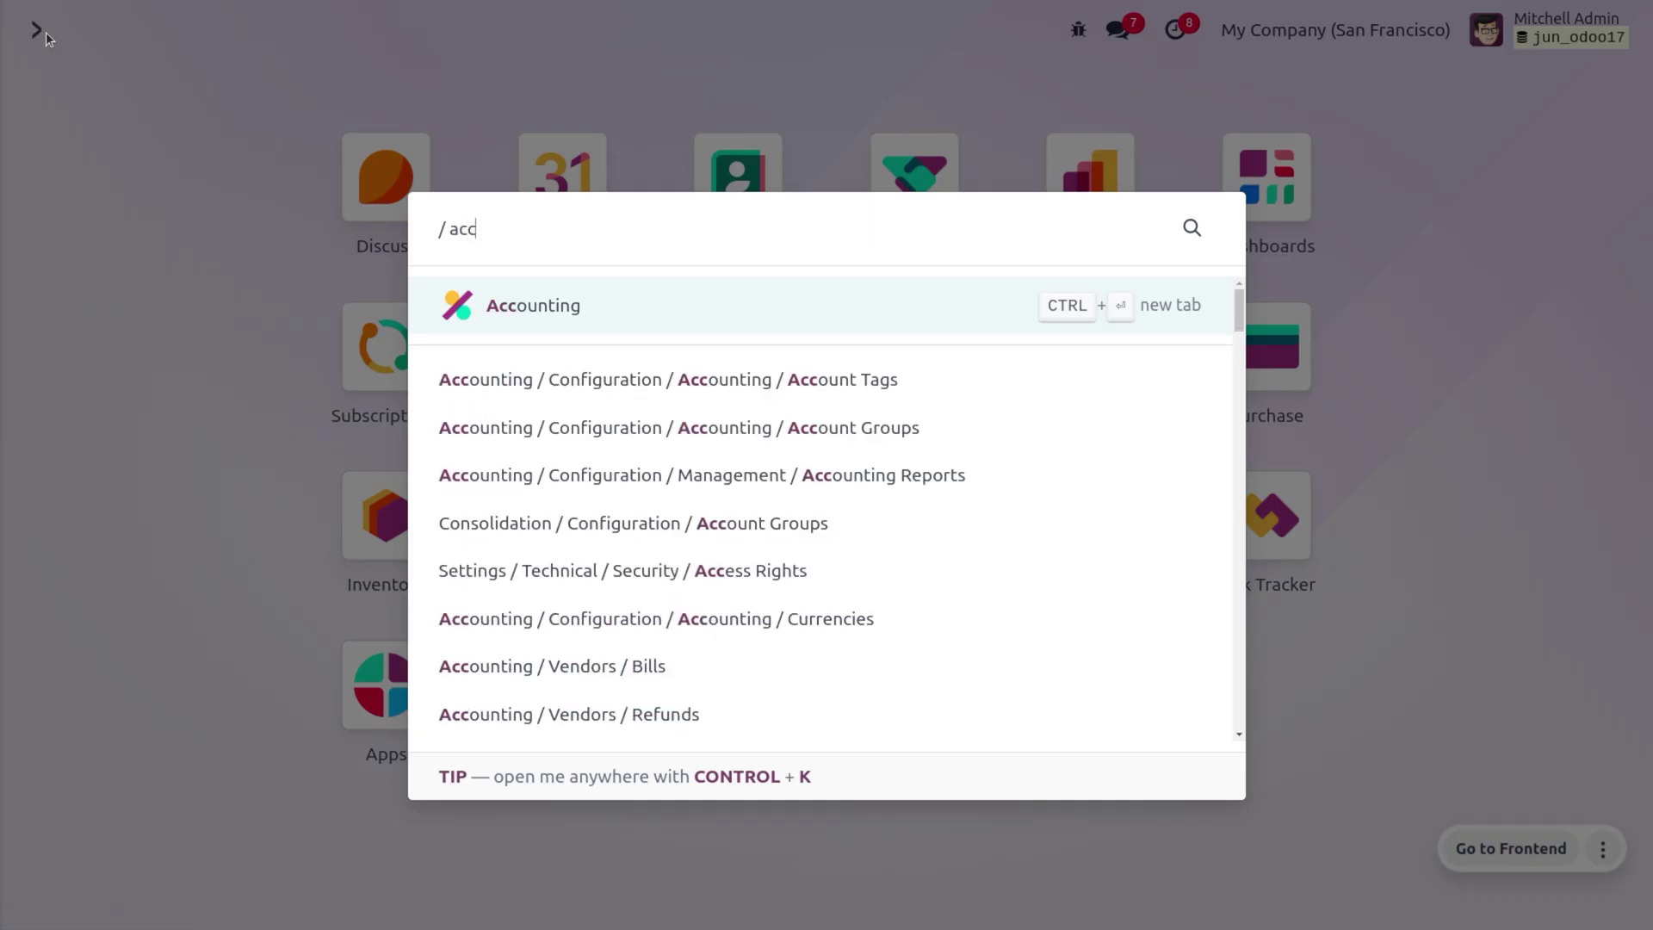
pyautogui.press('Return')
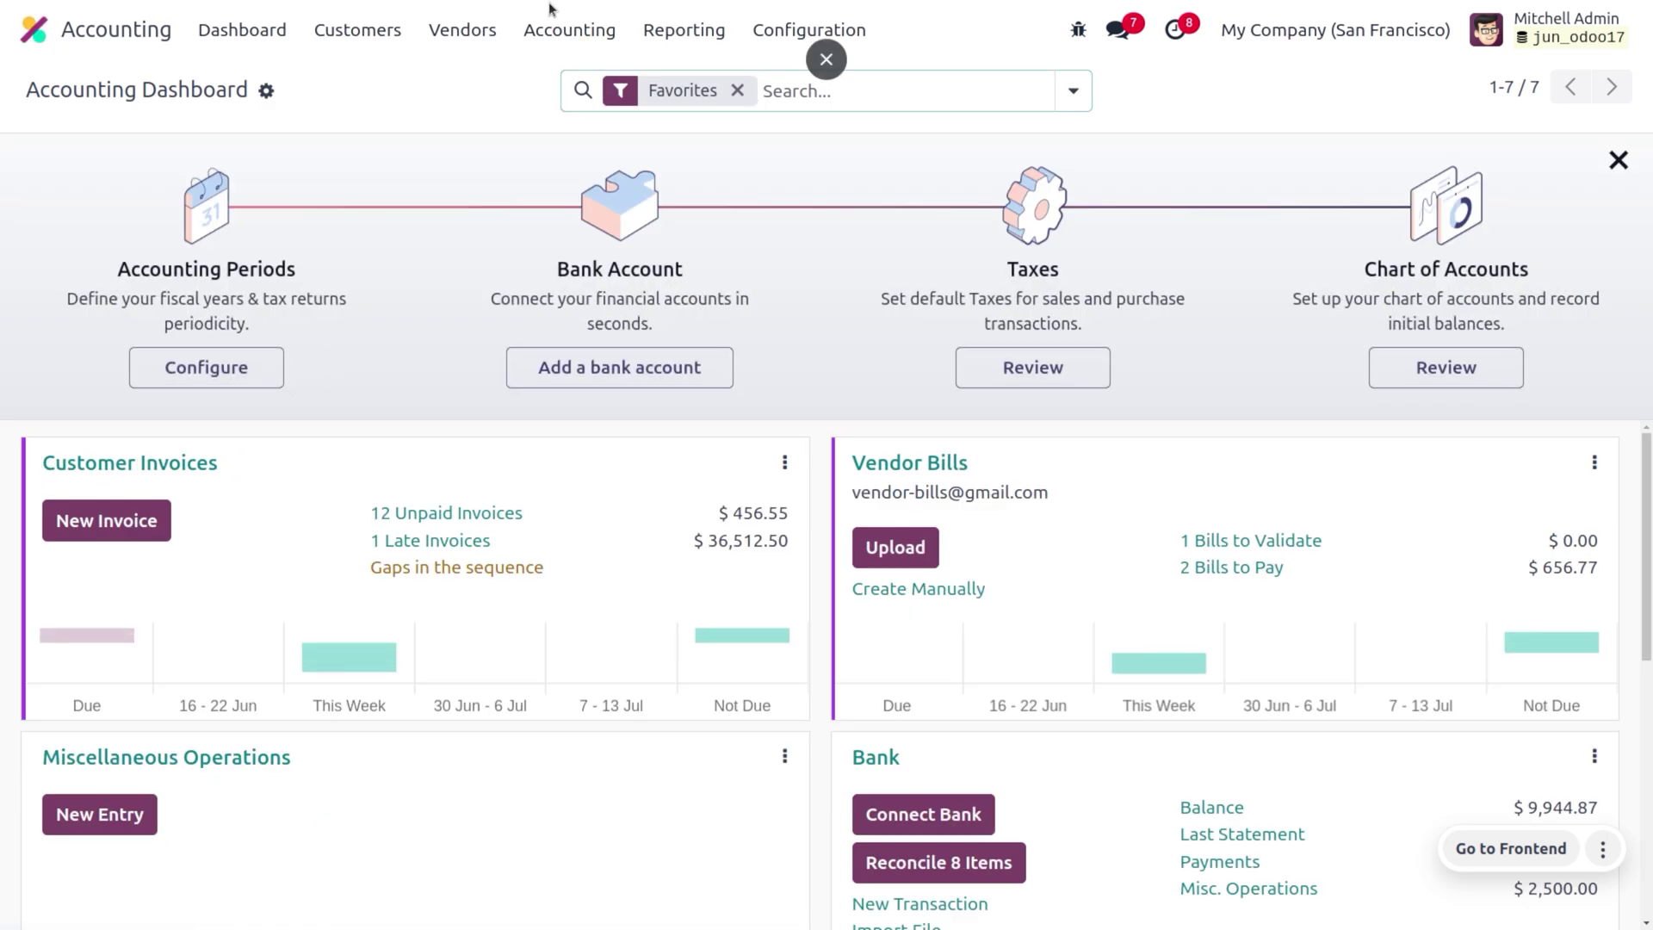
pyautogui.click(768, 33)
pyautogui.click(794, 86)
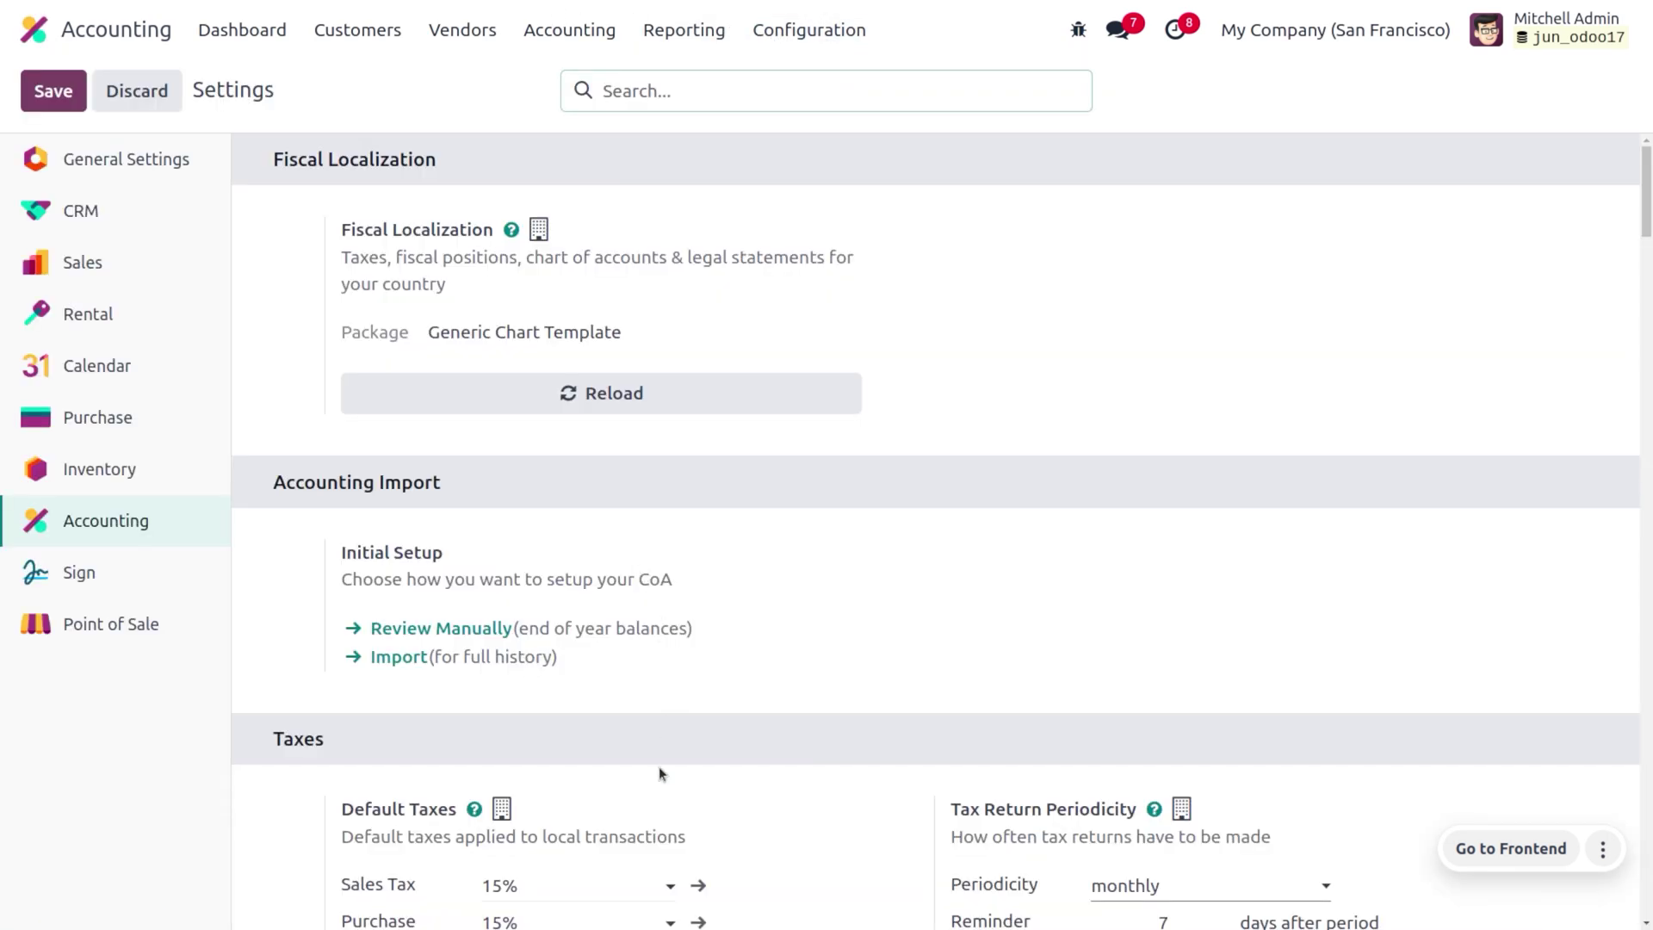
pyautogui.scroll(-5, 660, 769)
pyautogui.scroll(-15, 659, 766)
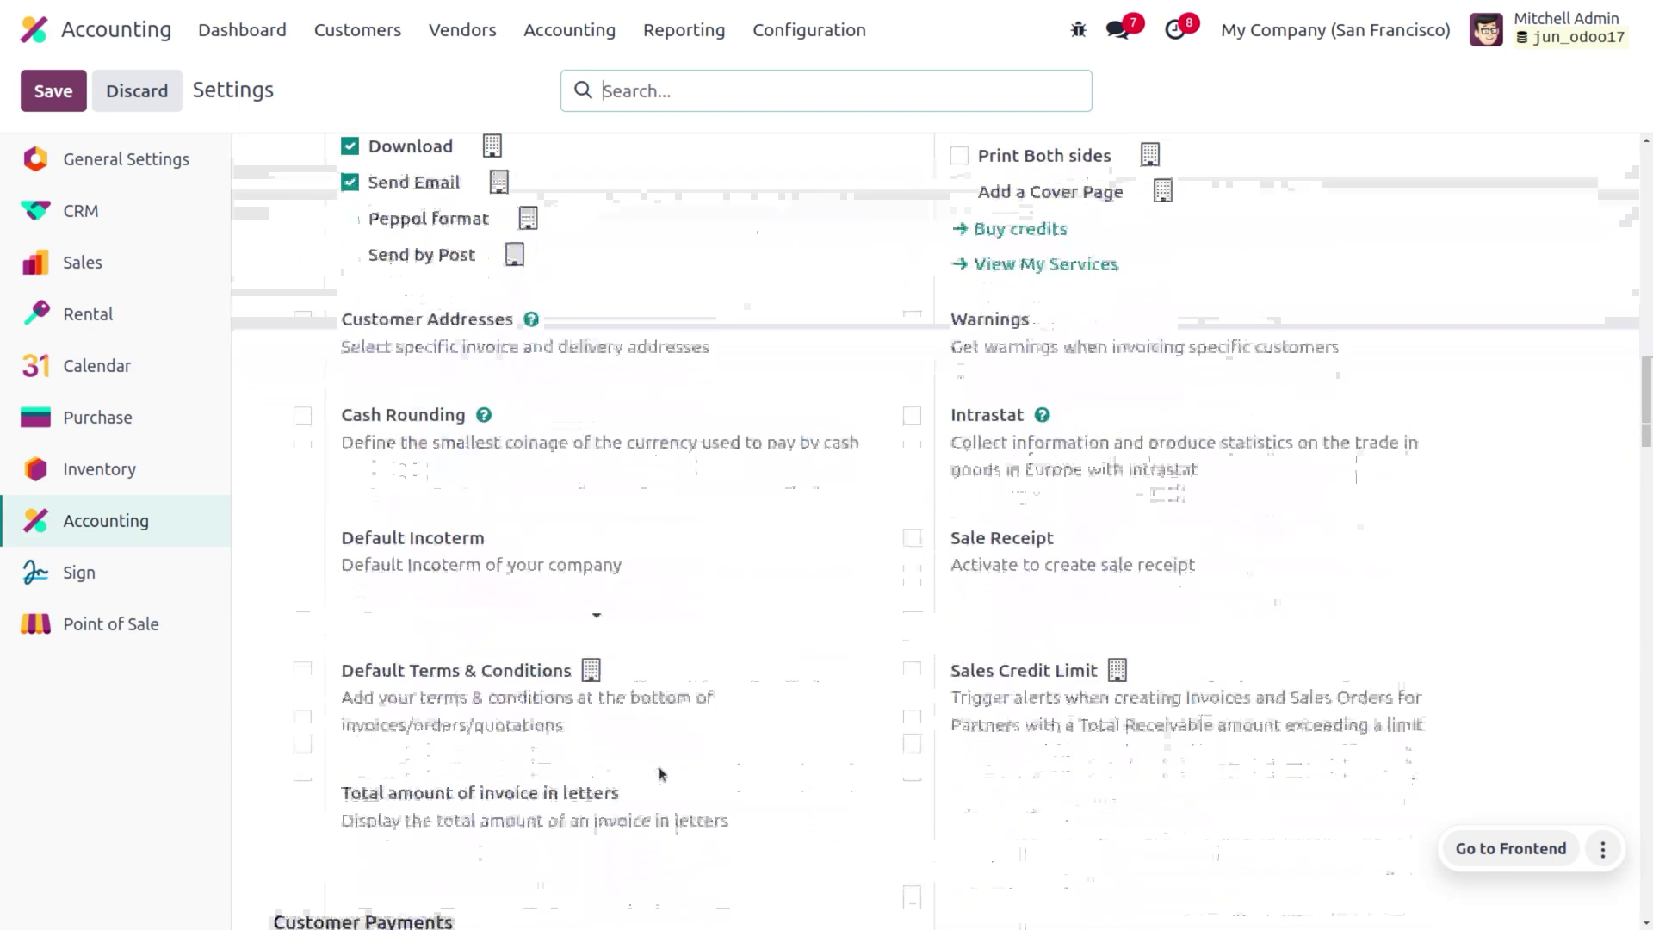
pyautogui.scroll(-12, 659, 766)
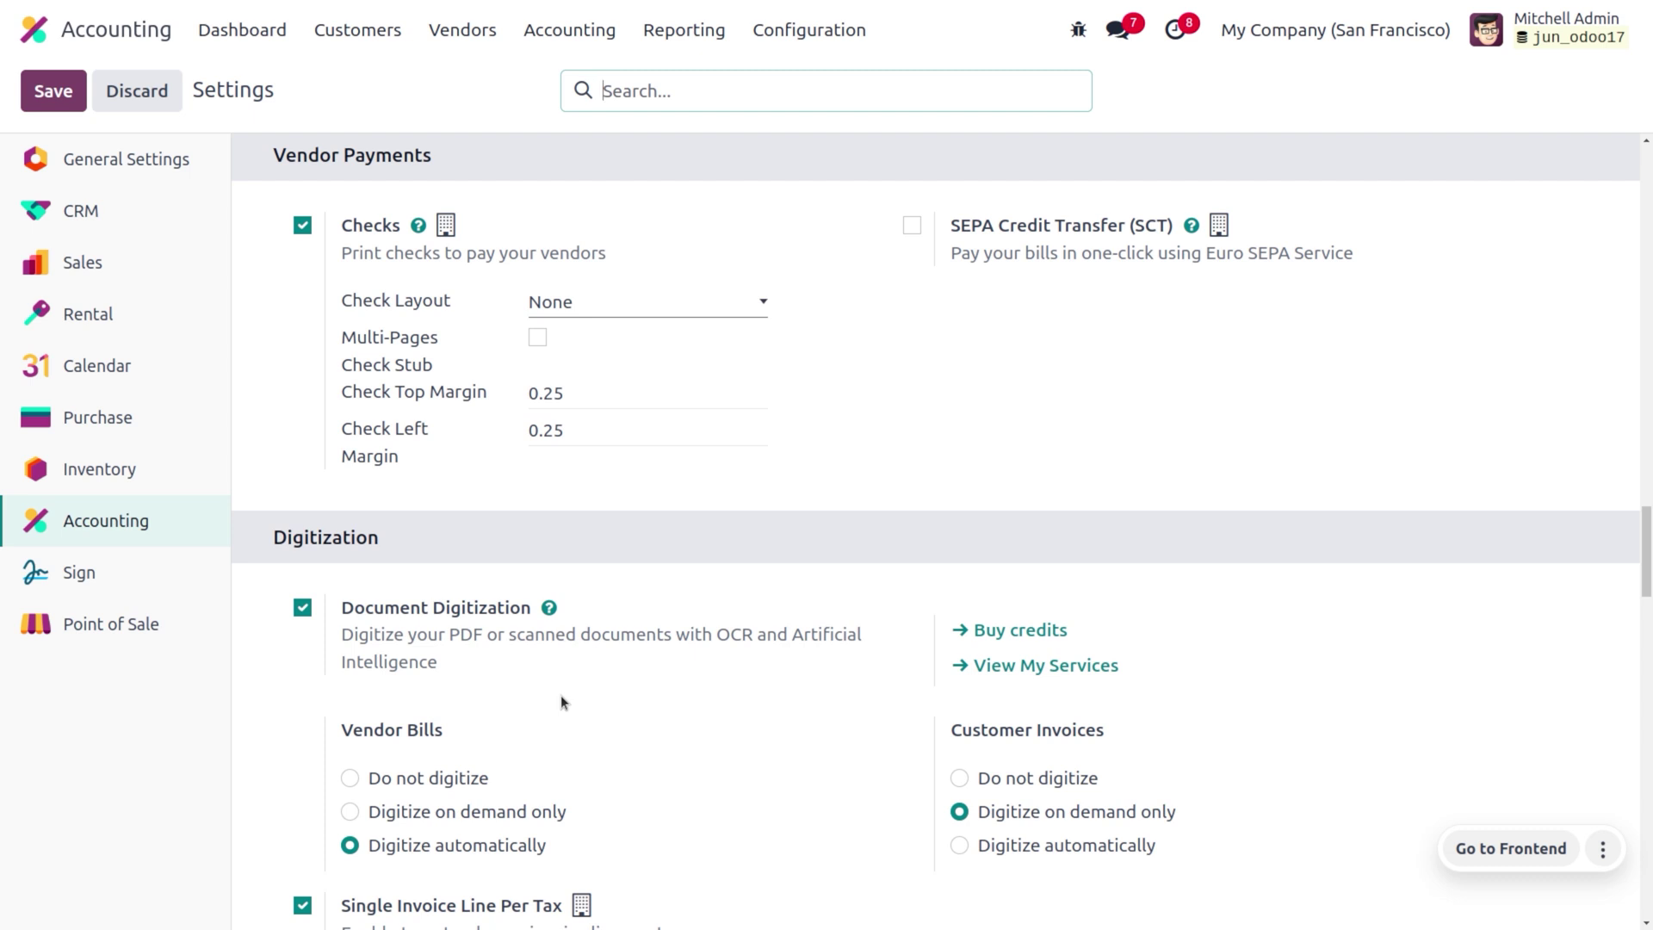
pyautogui.scroll(-1, 560, 695)
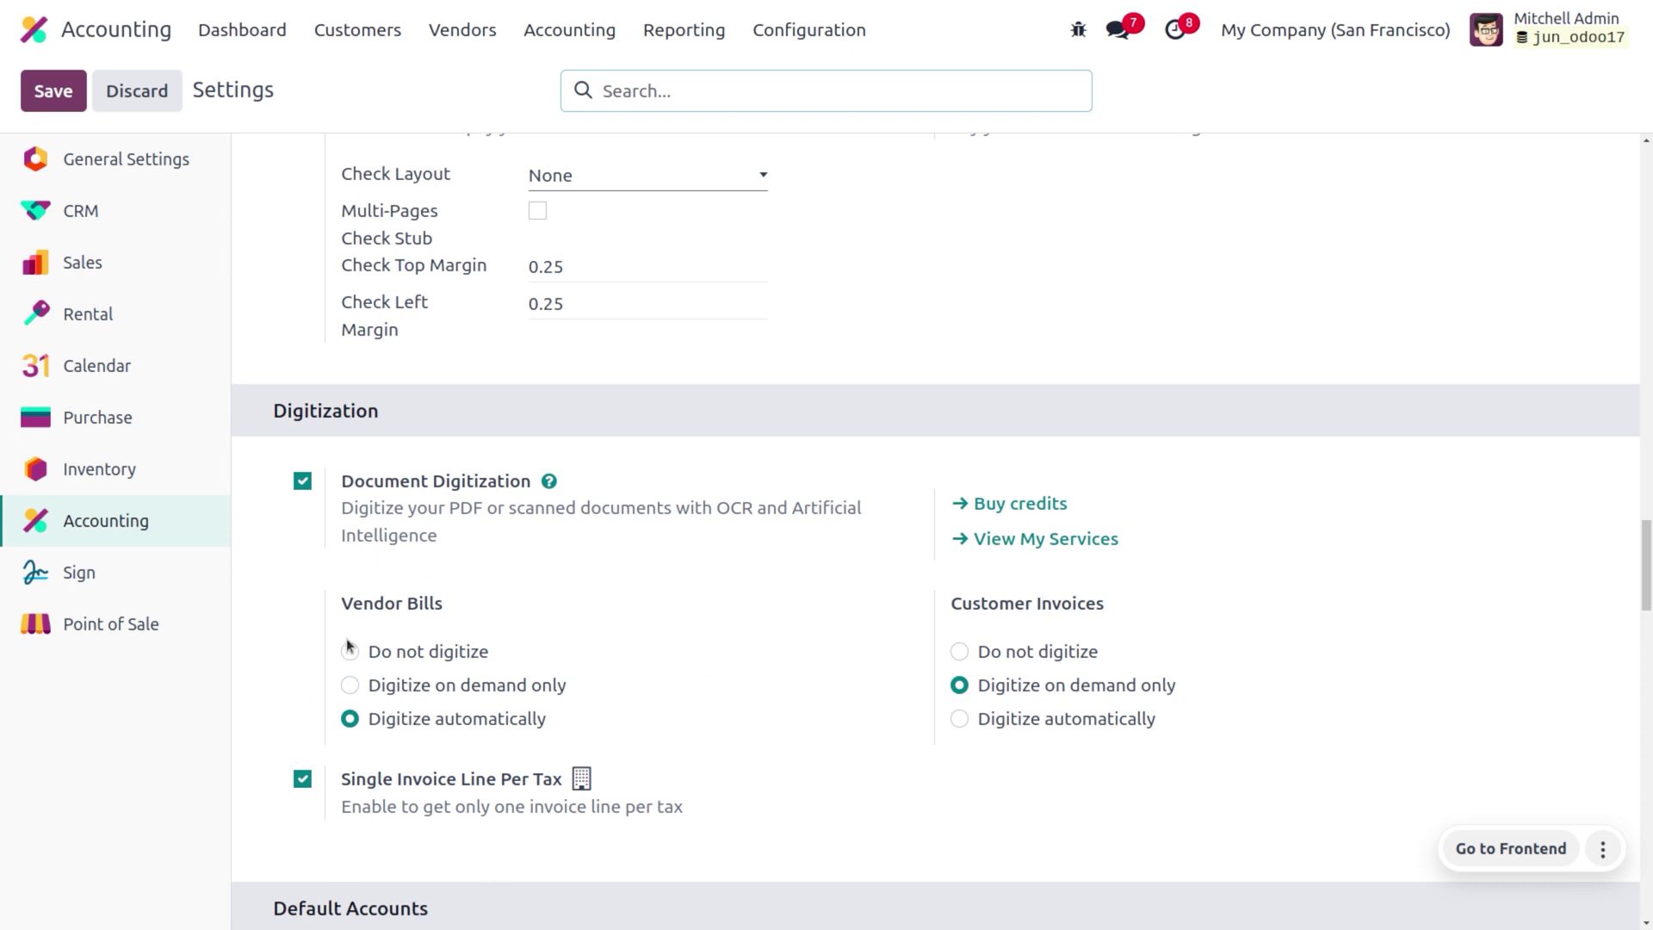
pyautogui.click(68, 83)
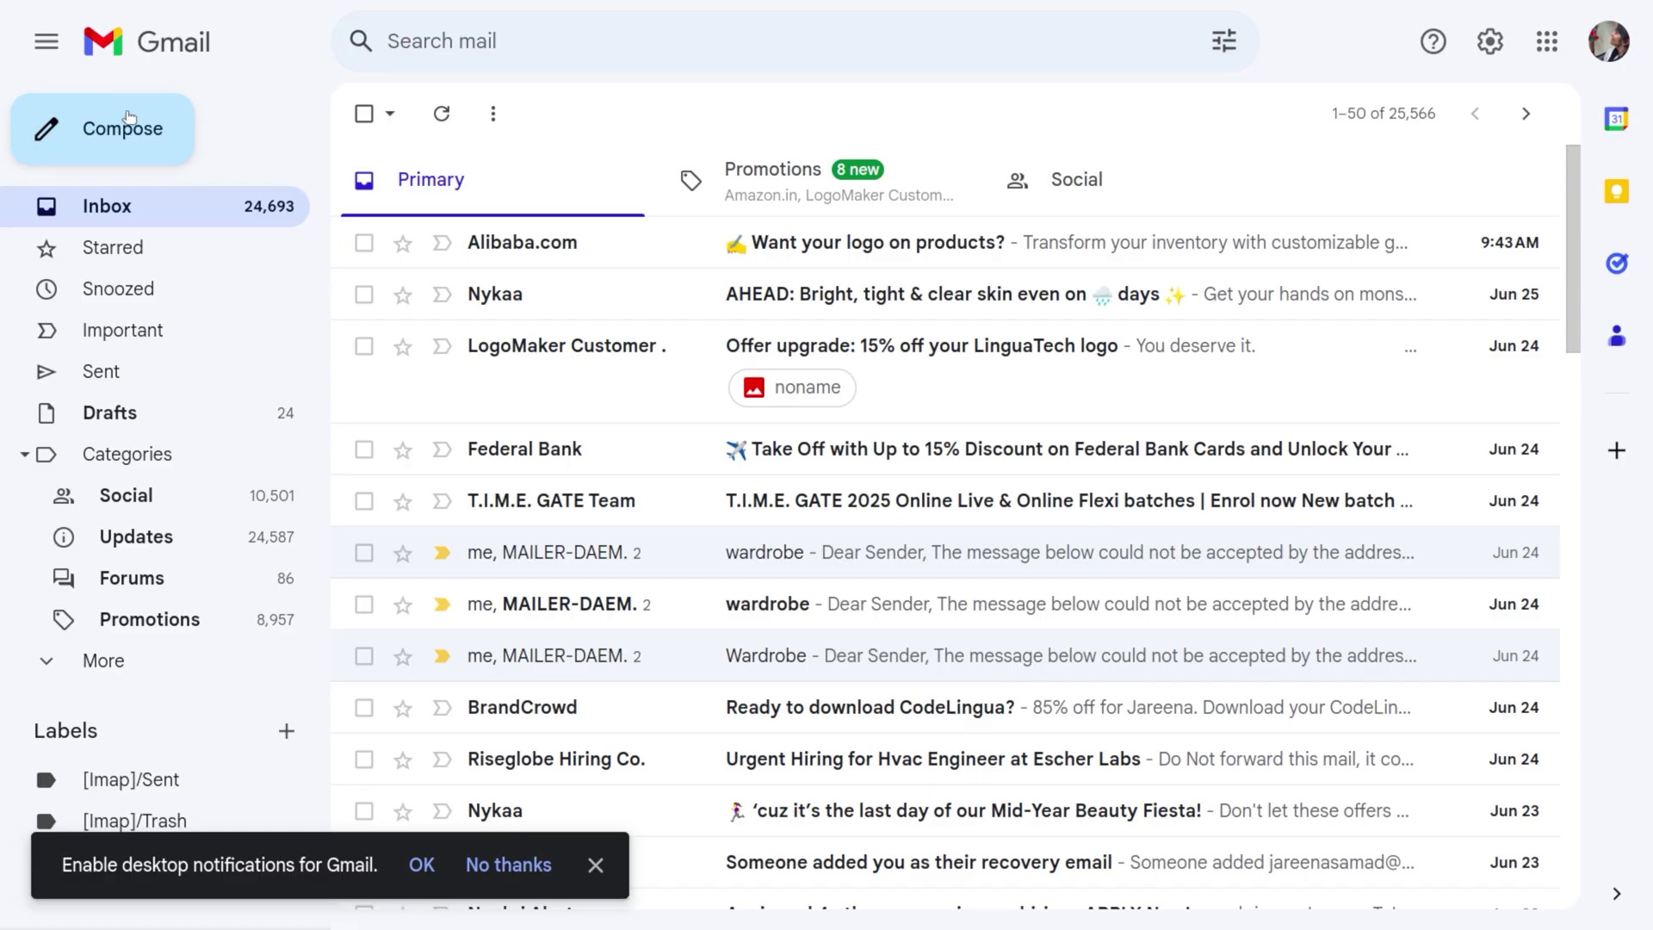
# Start a new Gmail email addressed to the Odoo incoming-mail alias
pyautogui.click(120, 125)
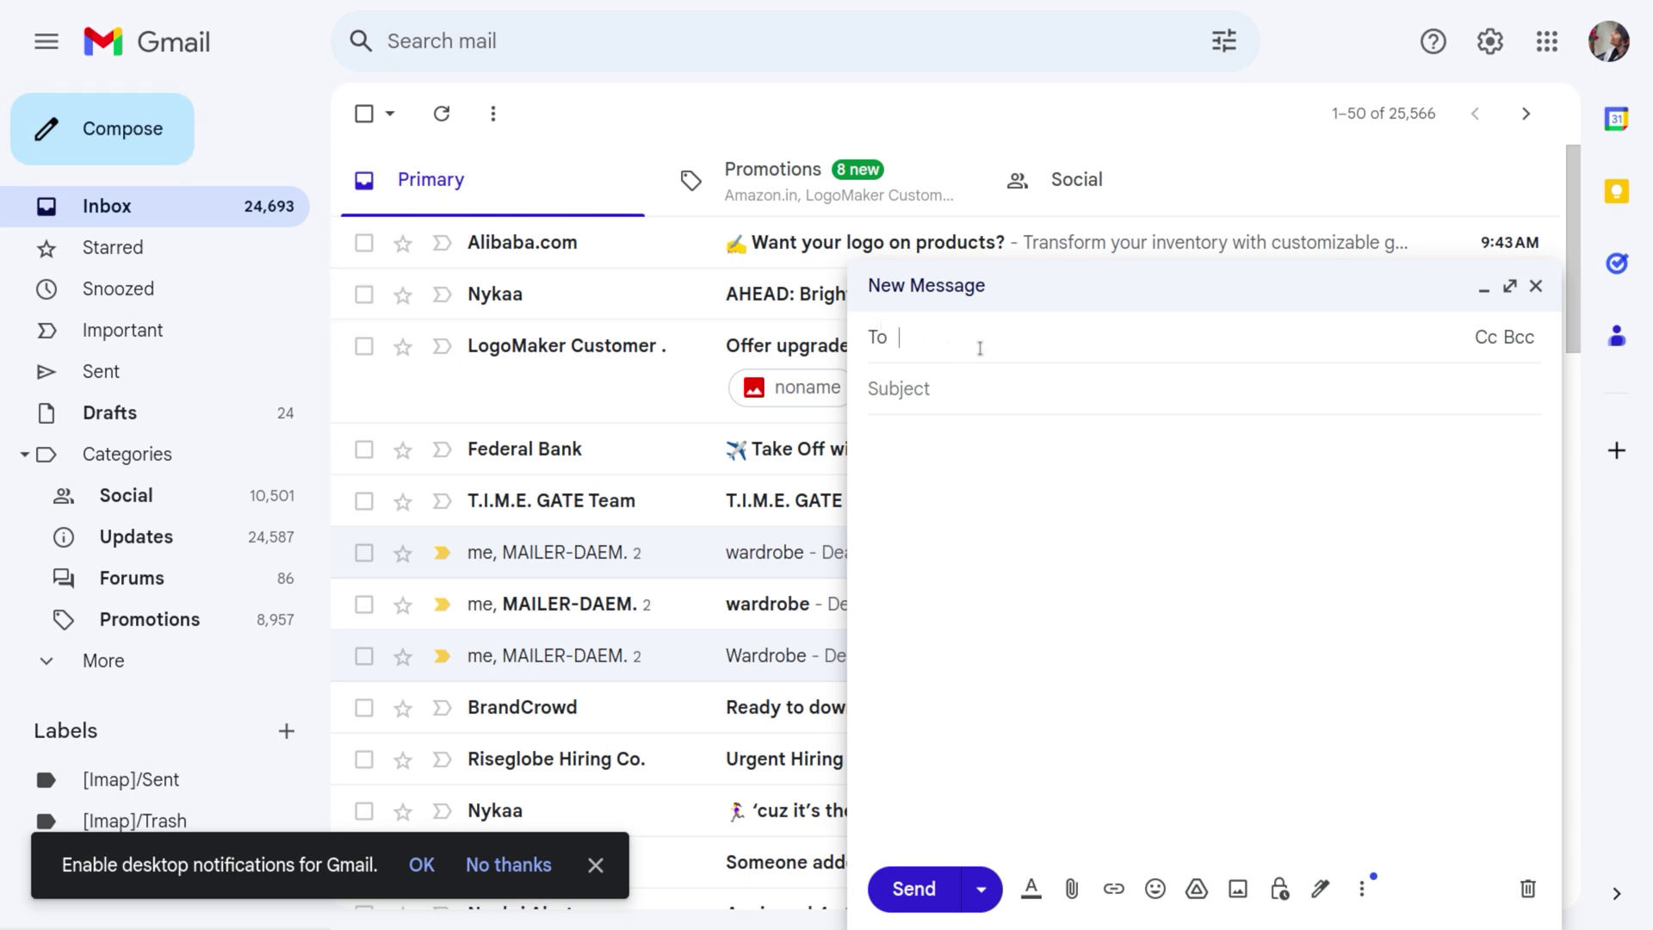
pyautogui.write('sa')
pyautogui.press('Return')
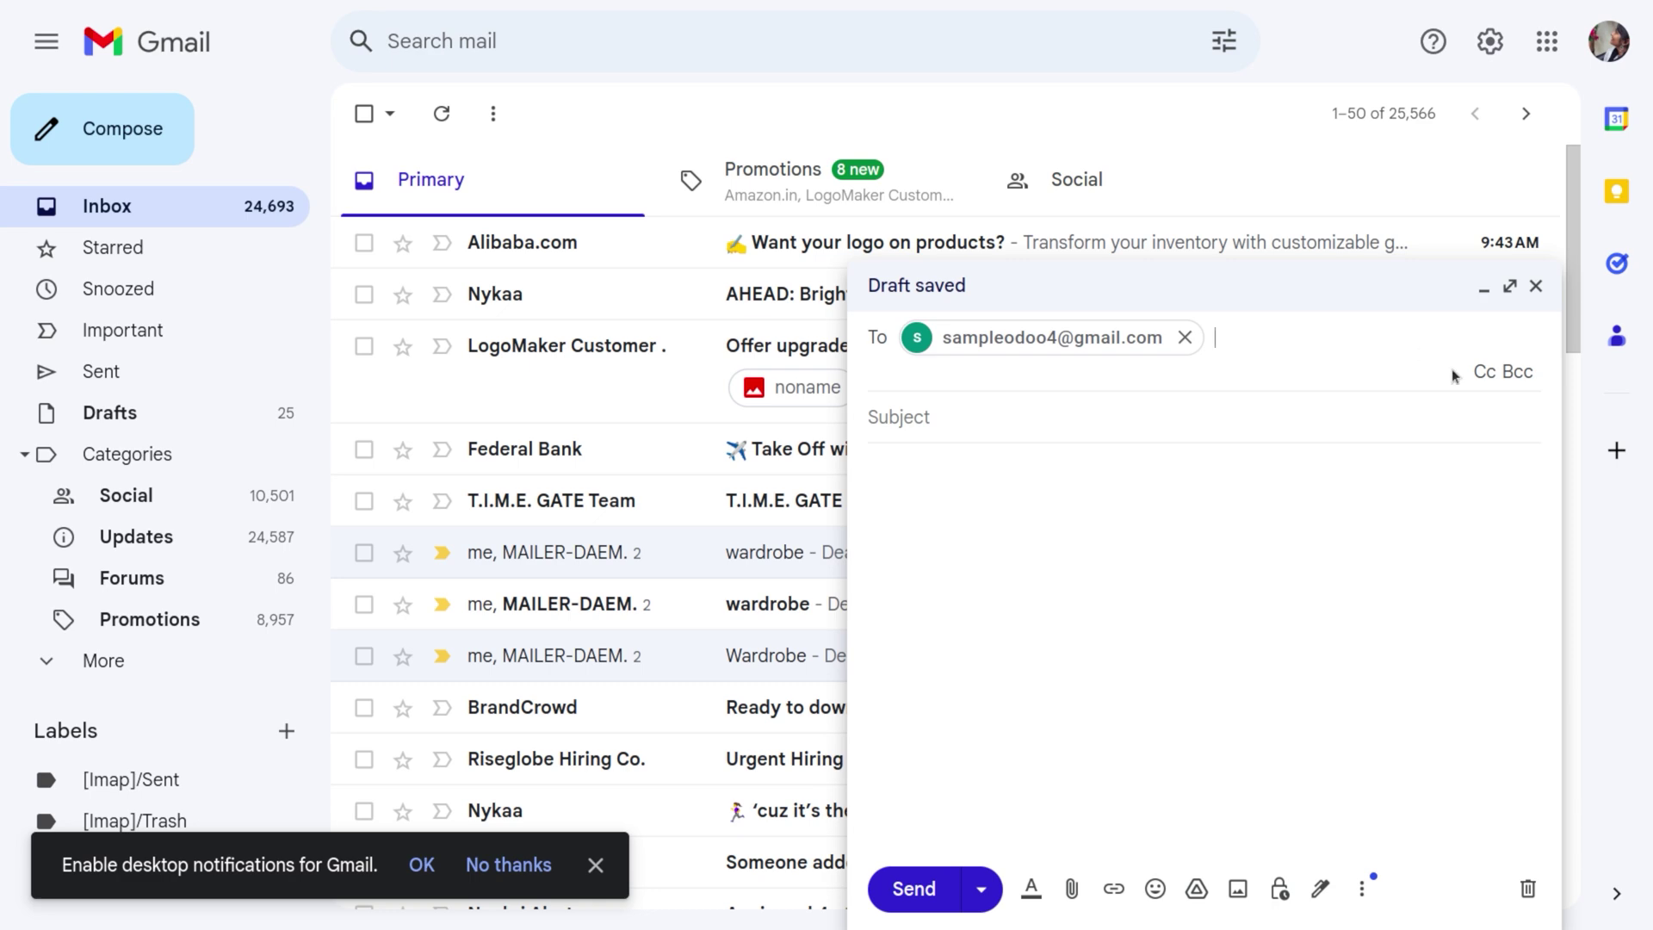
pyautogui.click(1120, 433)
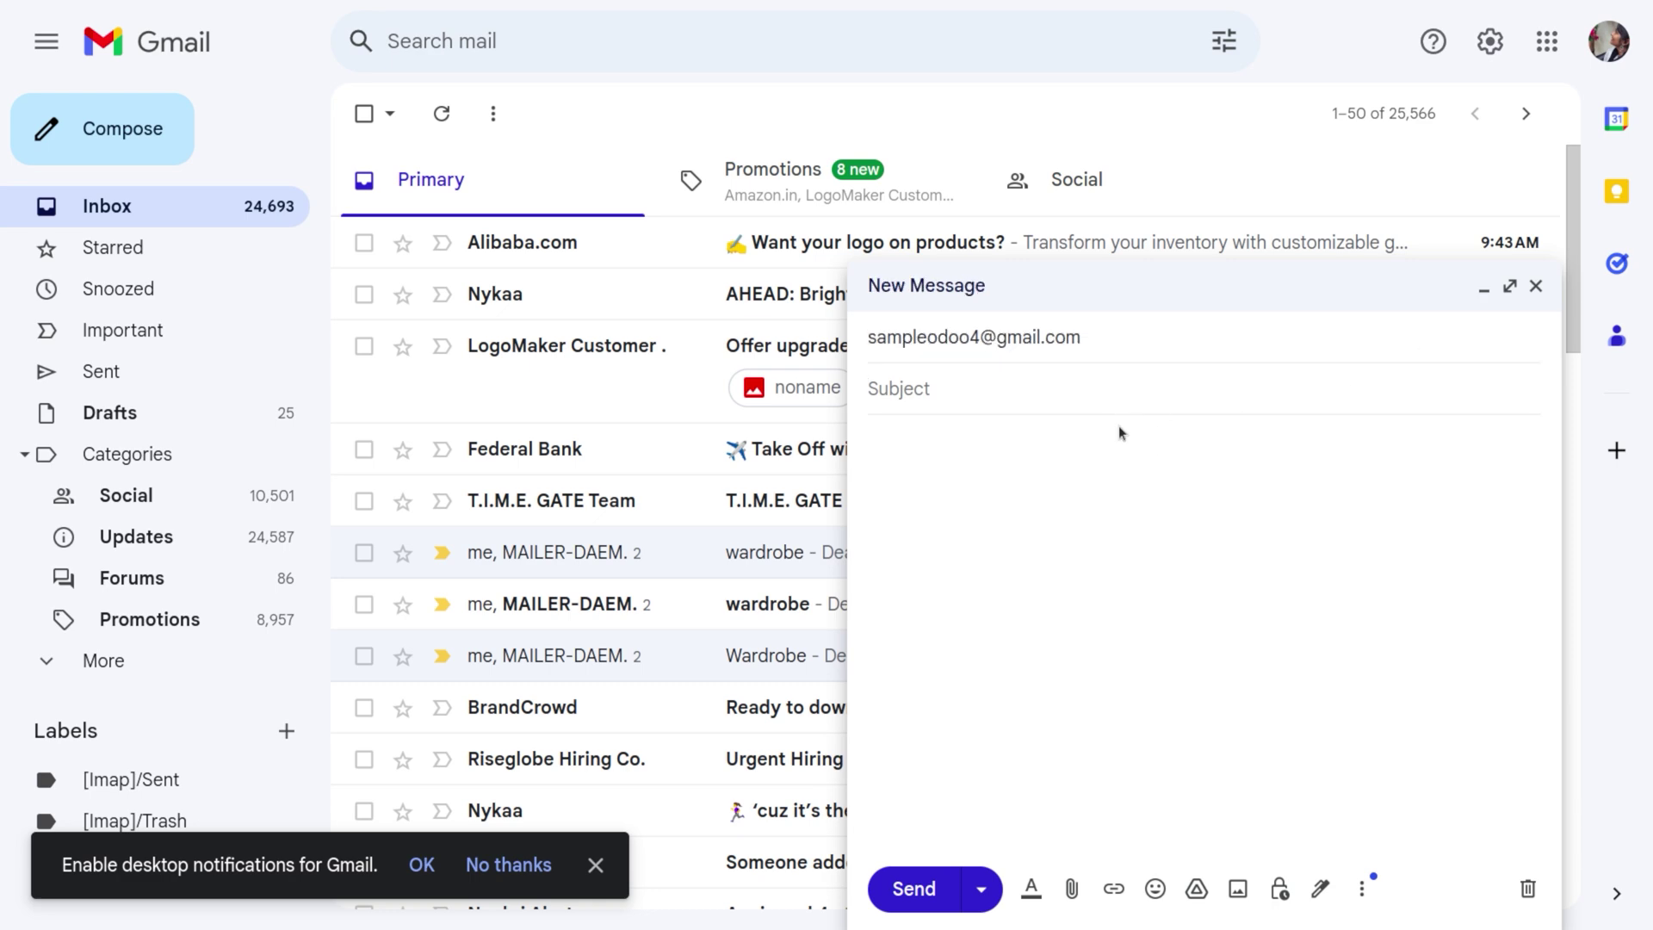
# Attach INV_2024_00003.pdf from Downloads to the email
pyautogui.click(1073, 889)
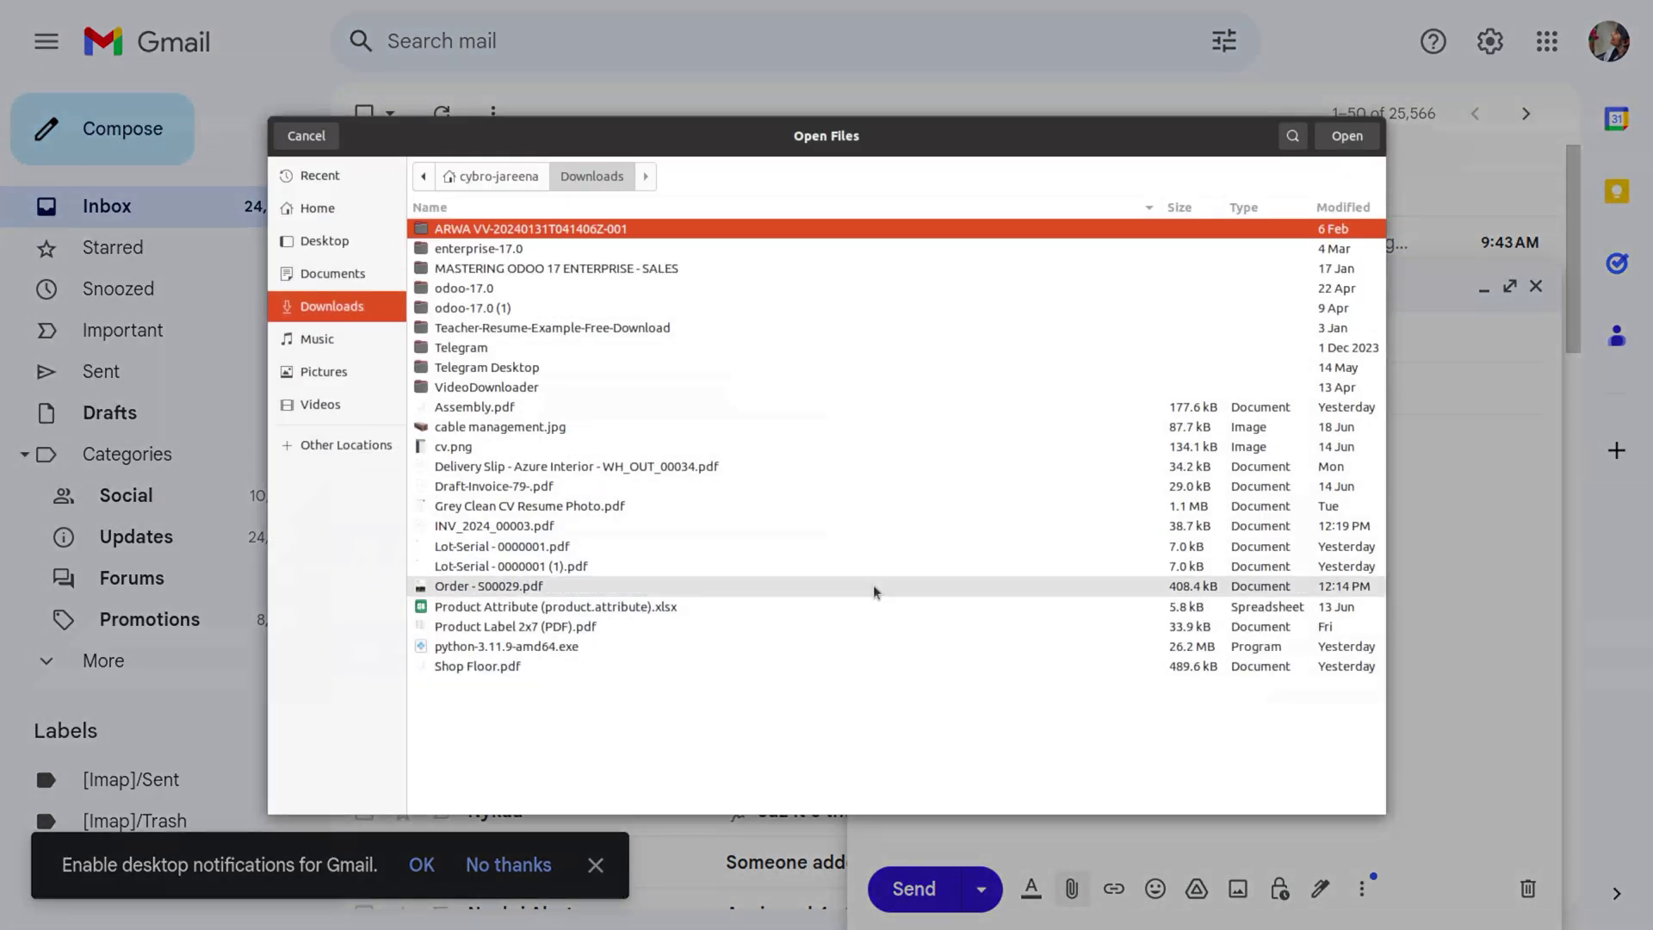
pyautogui.click(644, 531)
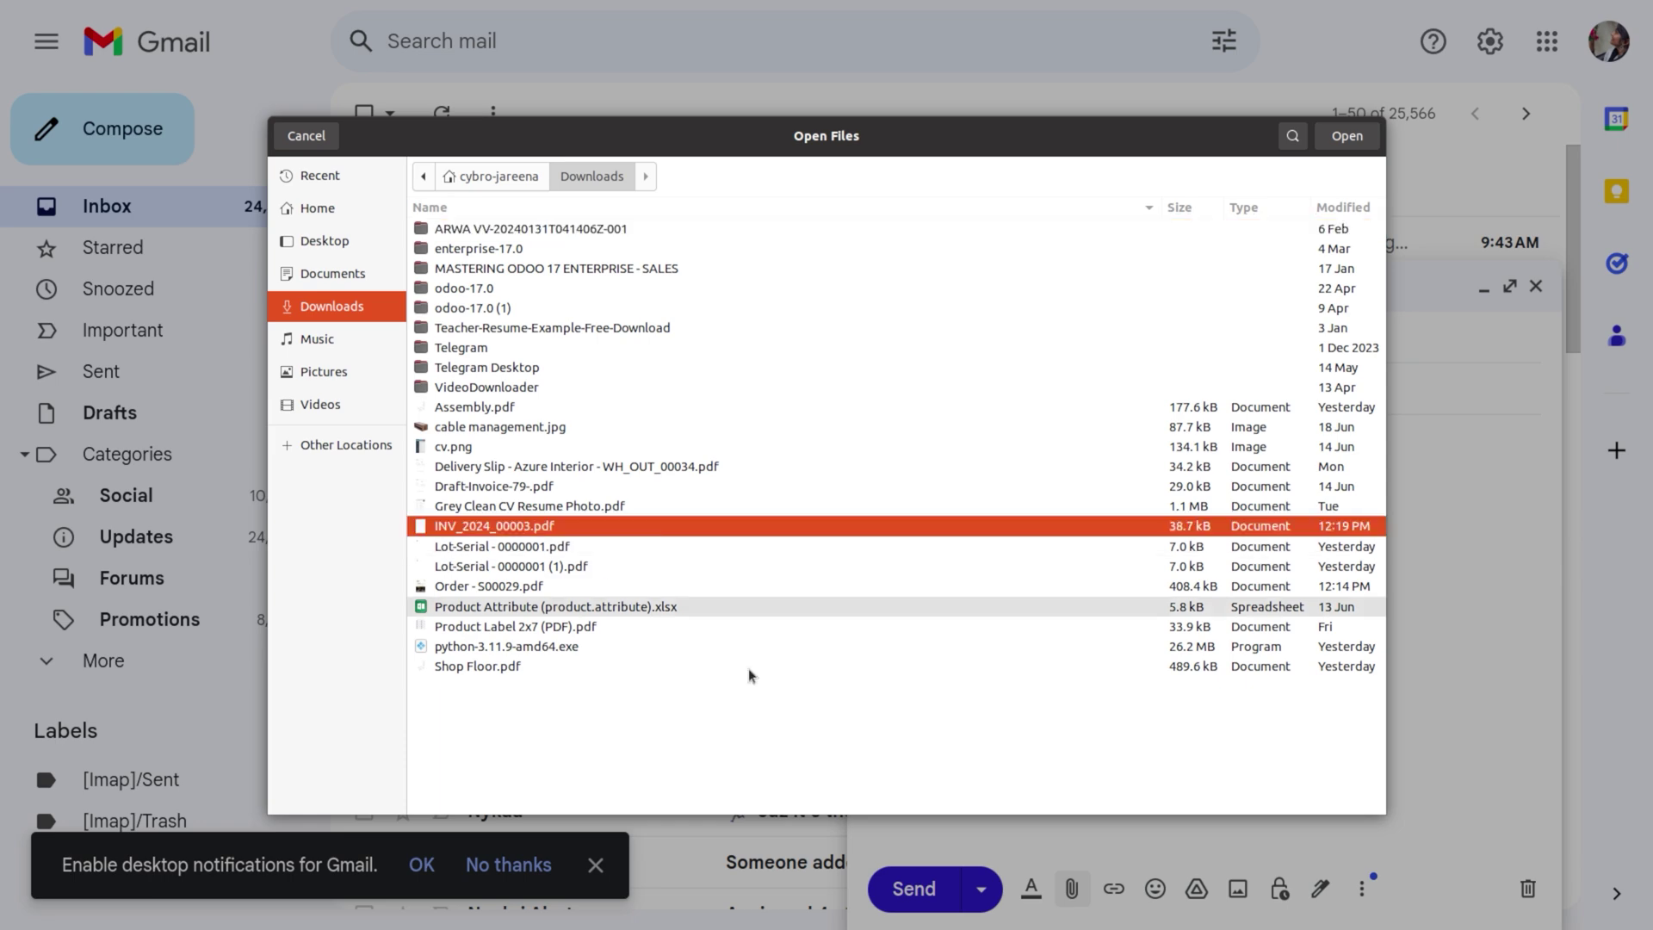
pyautogui.click(1376, 138)
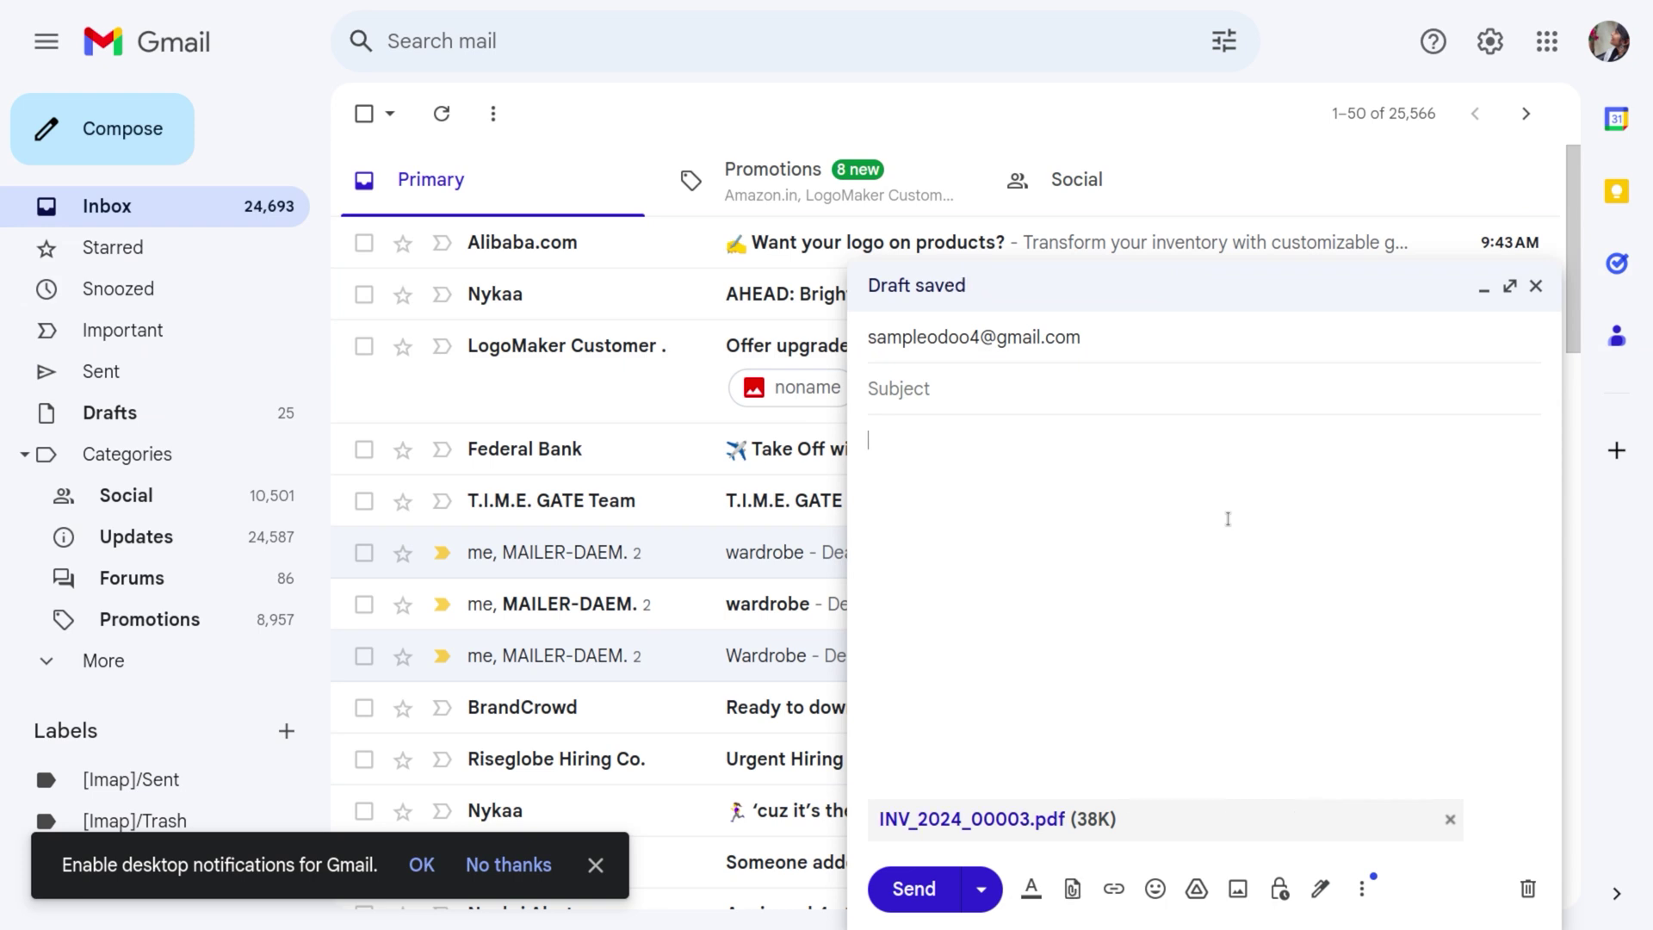
# Enter the subject 'three seat sofa, four person desk'
pyautogui.click(931, 390)
pyautogui.write('three')
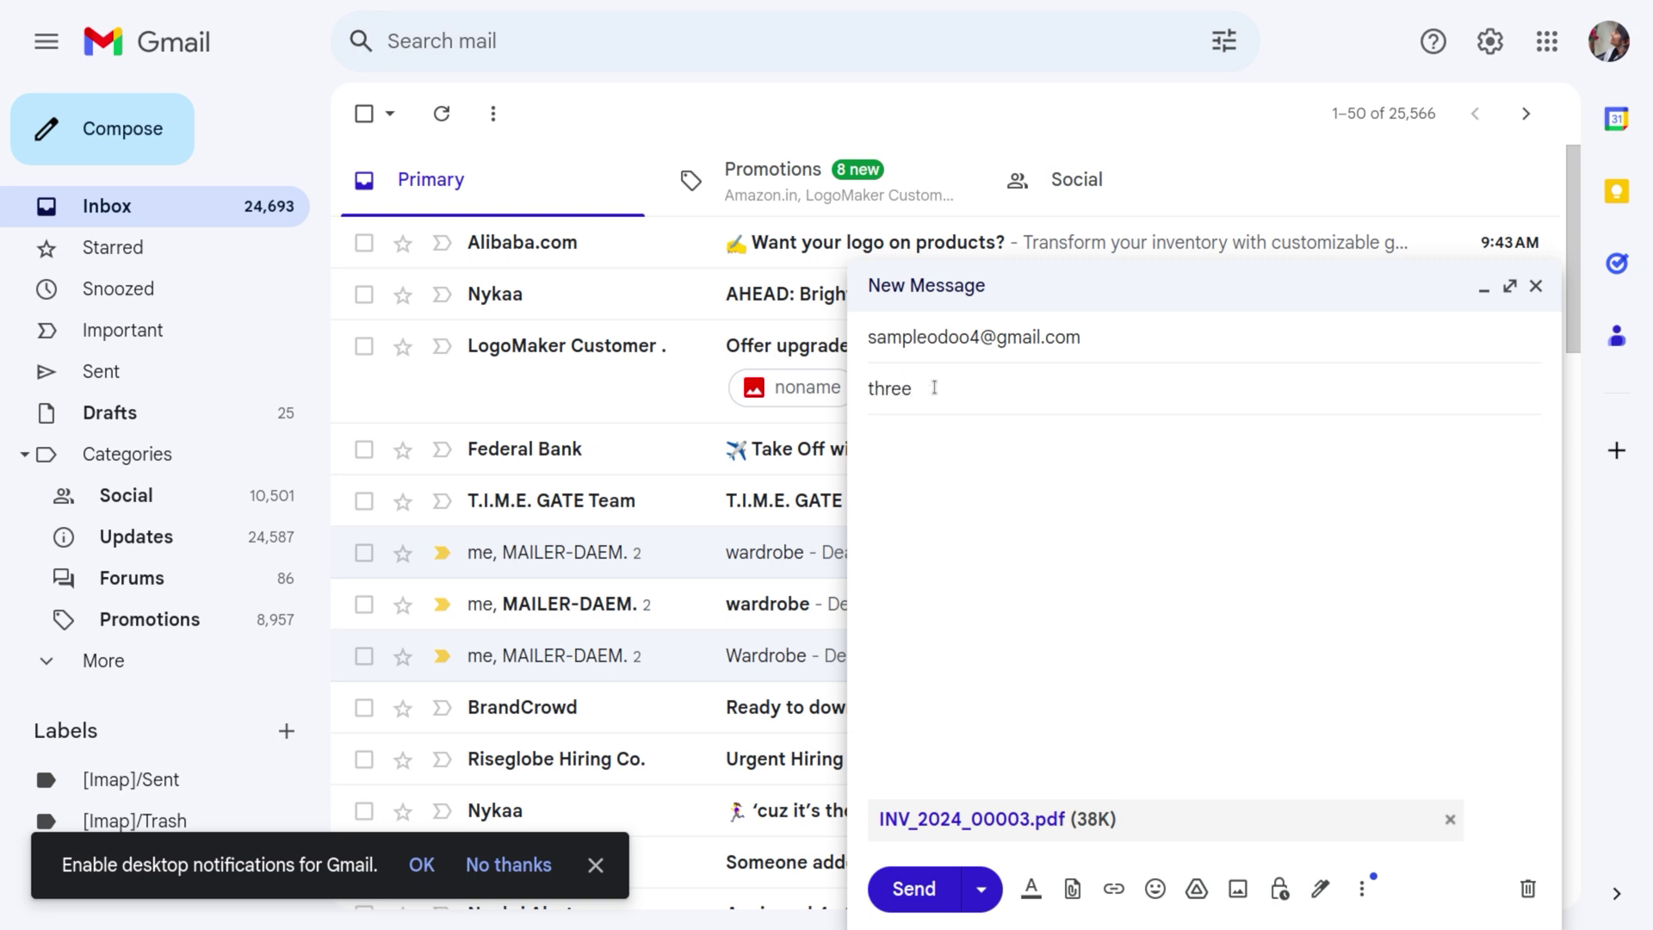
pyautogui.write(' seat sofa, four person ')
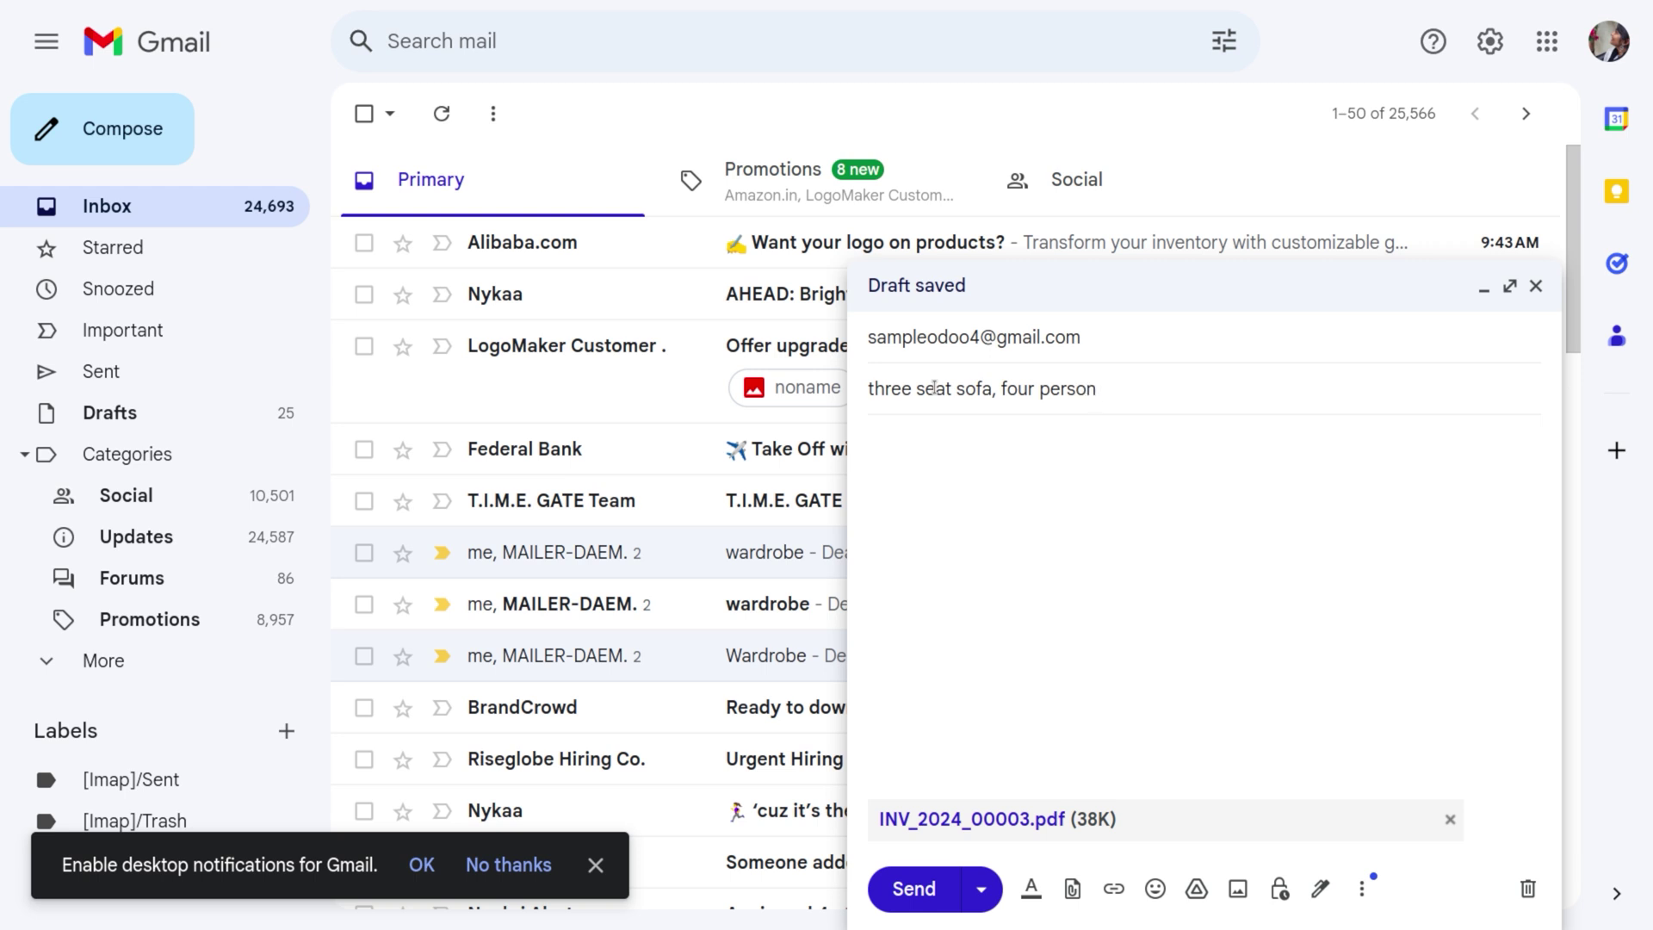
pyautogui.write('desk')
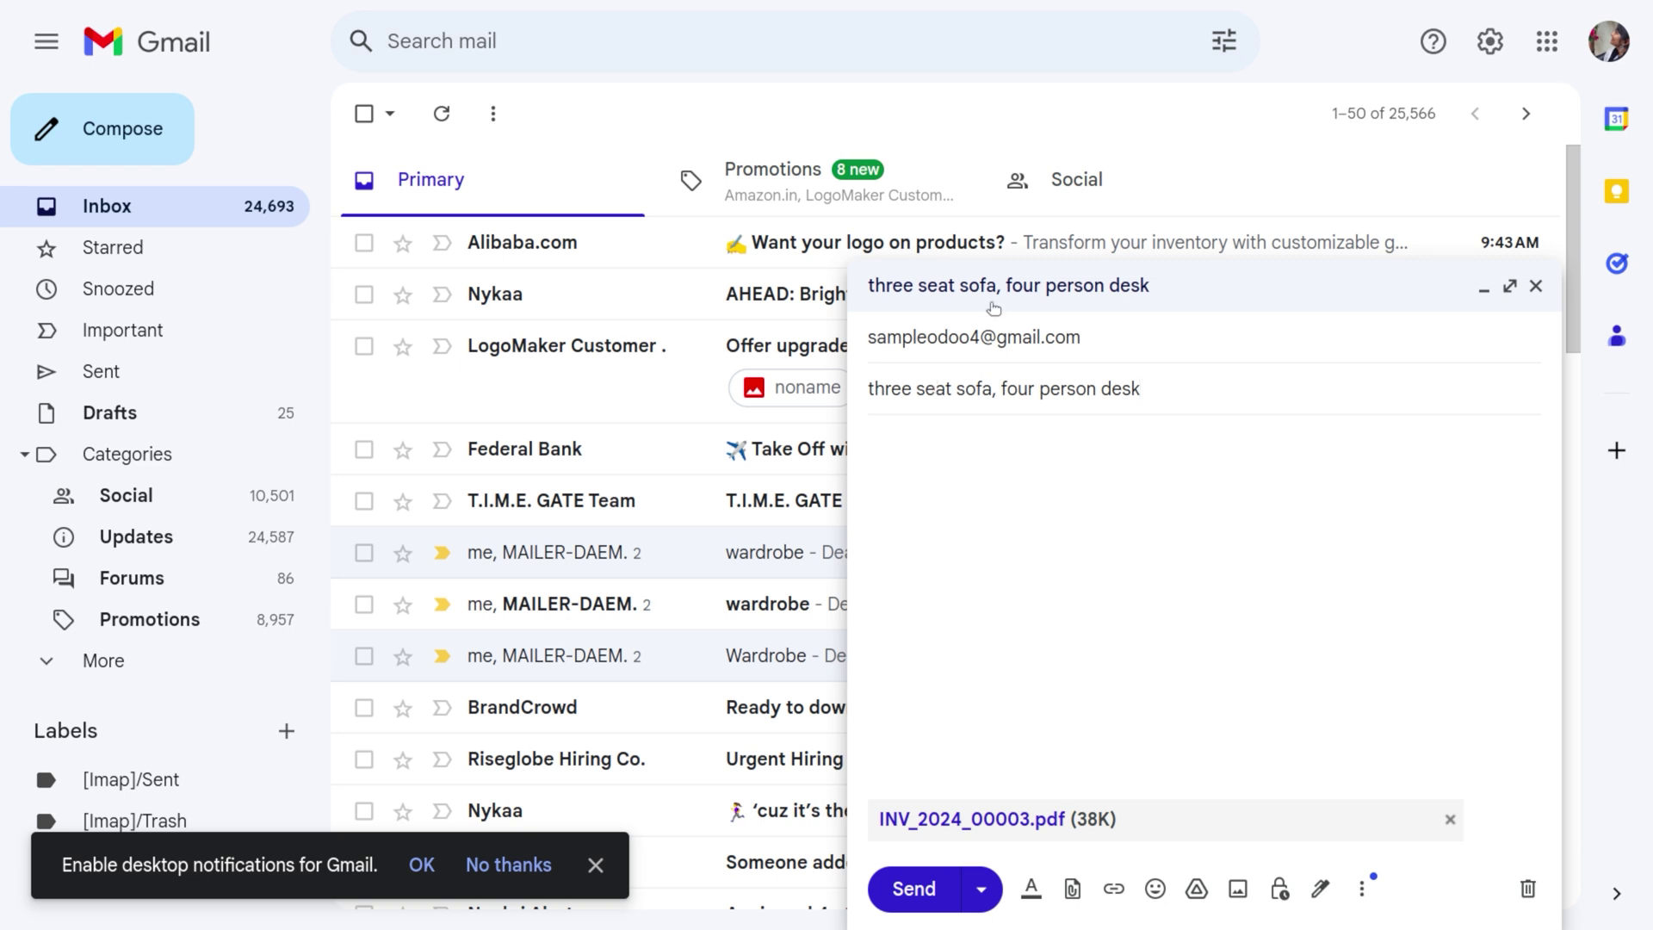
# Send the invoice email and start another one addressed to the Odoo alias
pyautogui.click(903, 892)
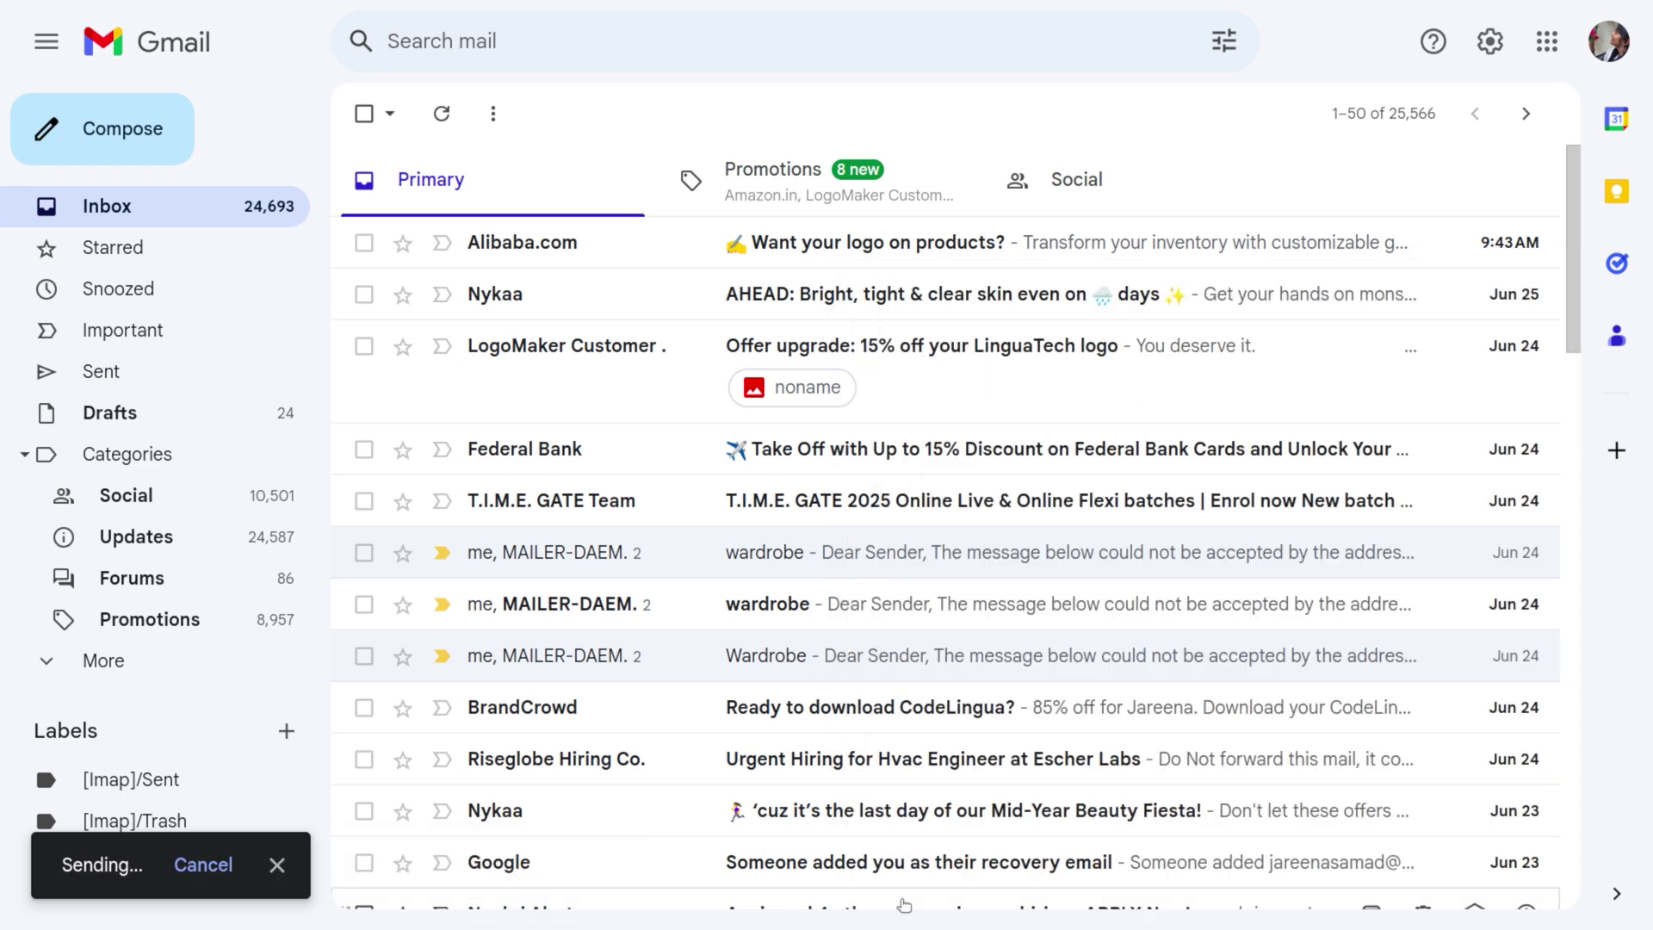
pyautogui.click(173, 124)
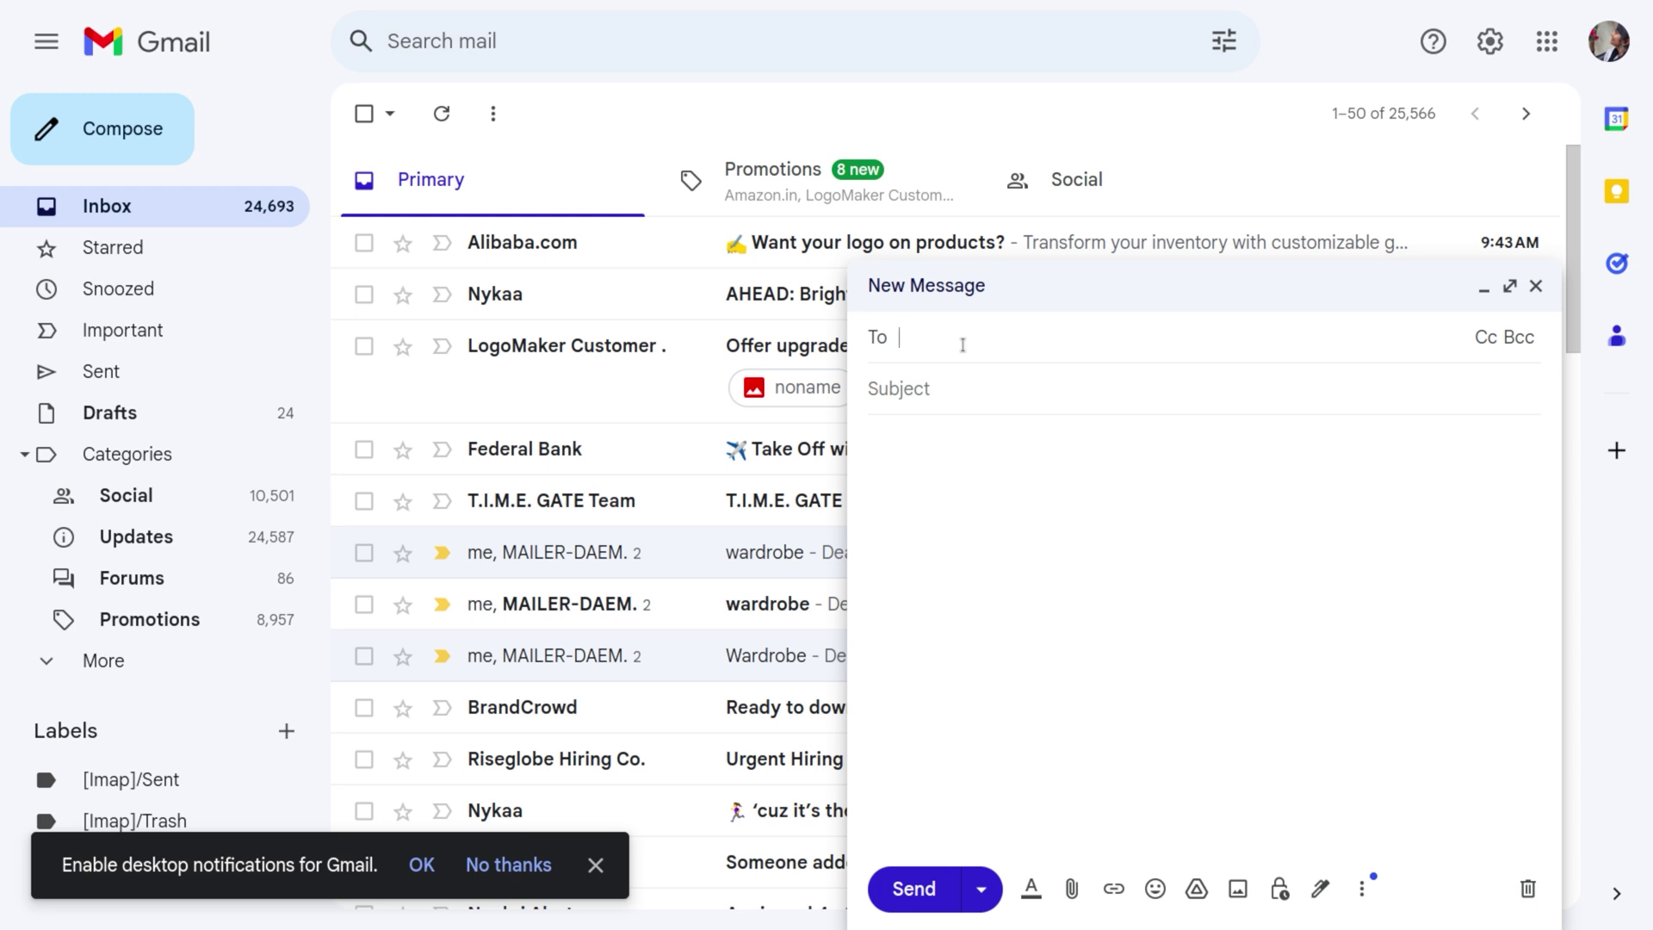
pyautogui.write('sa')
pyautogui.press('Return')
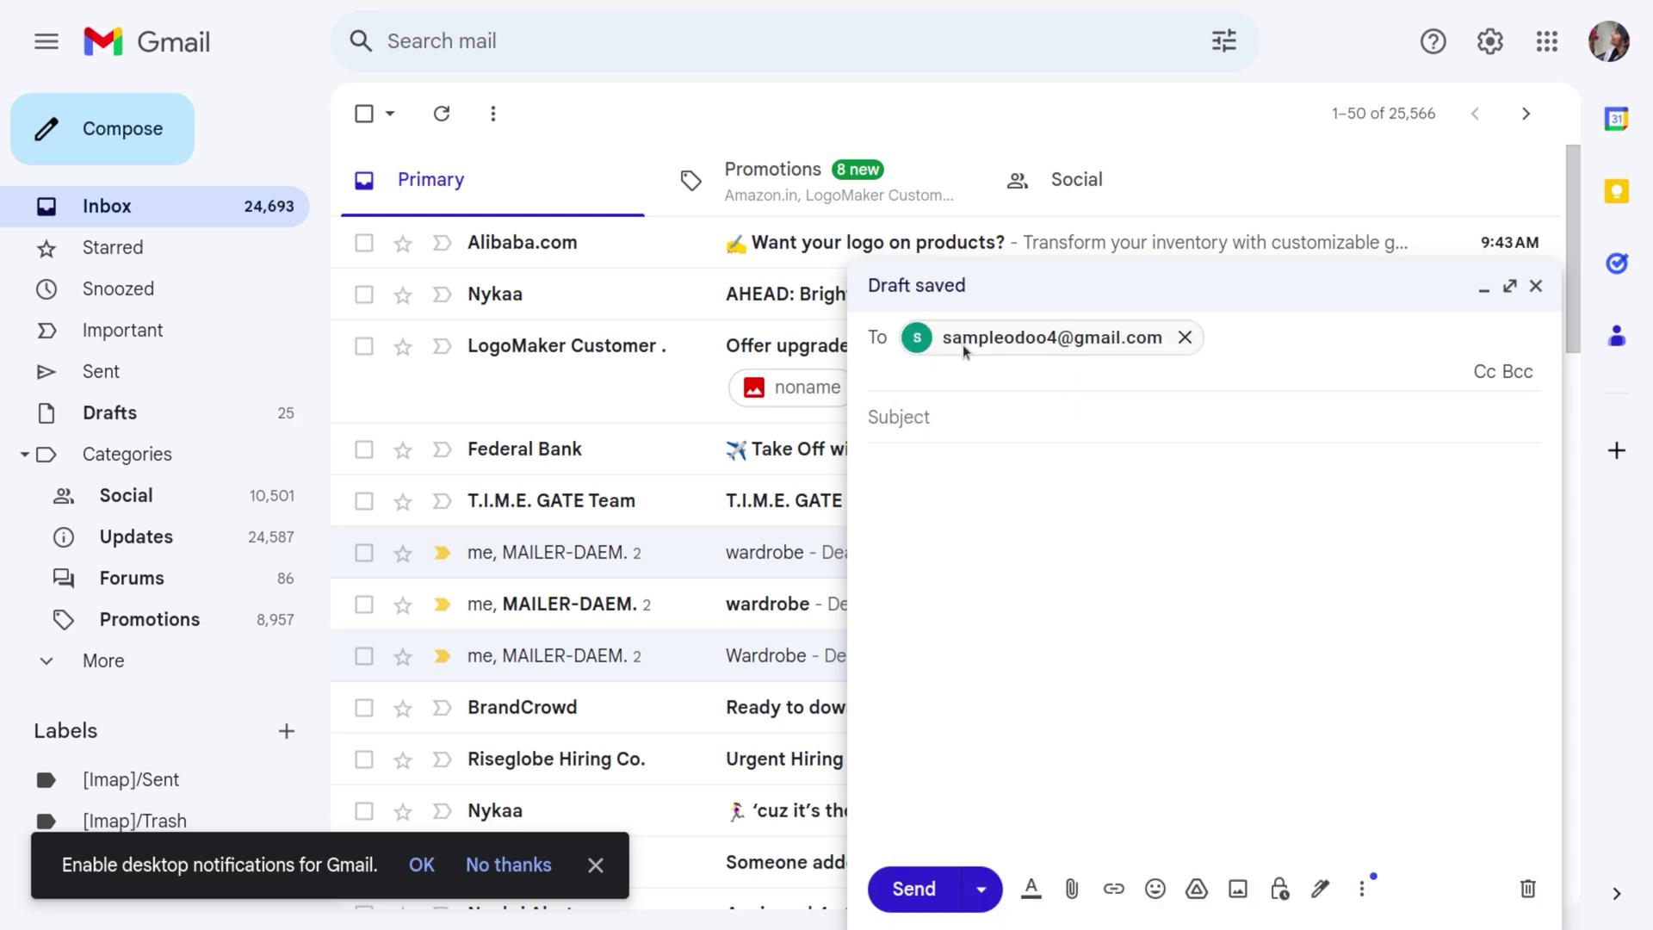
# Give it subject 'table' and body 'i wanna purchase a table', then send it
pyautogui.click(953, 424)
pyautogui.write('table')
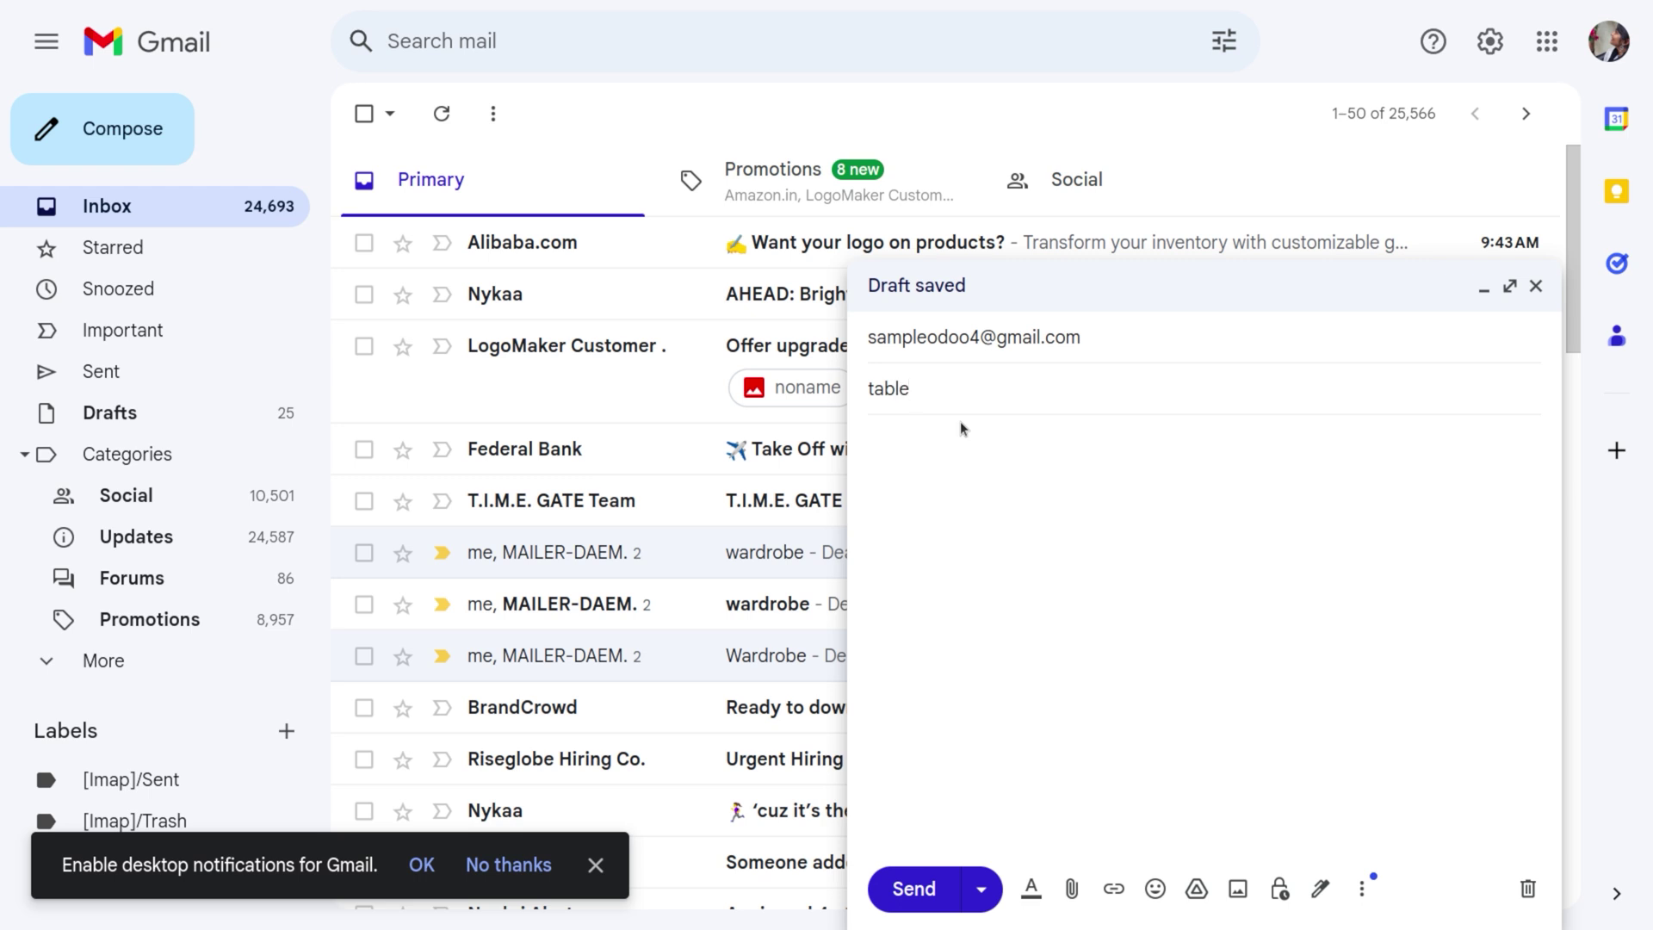
pyautogui.click(954, 458)
pyautogui.write('i wanna')
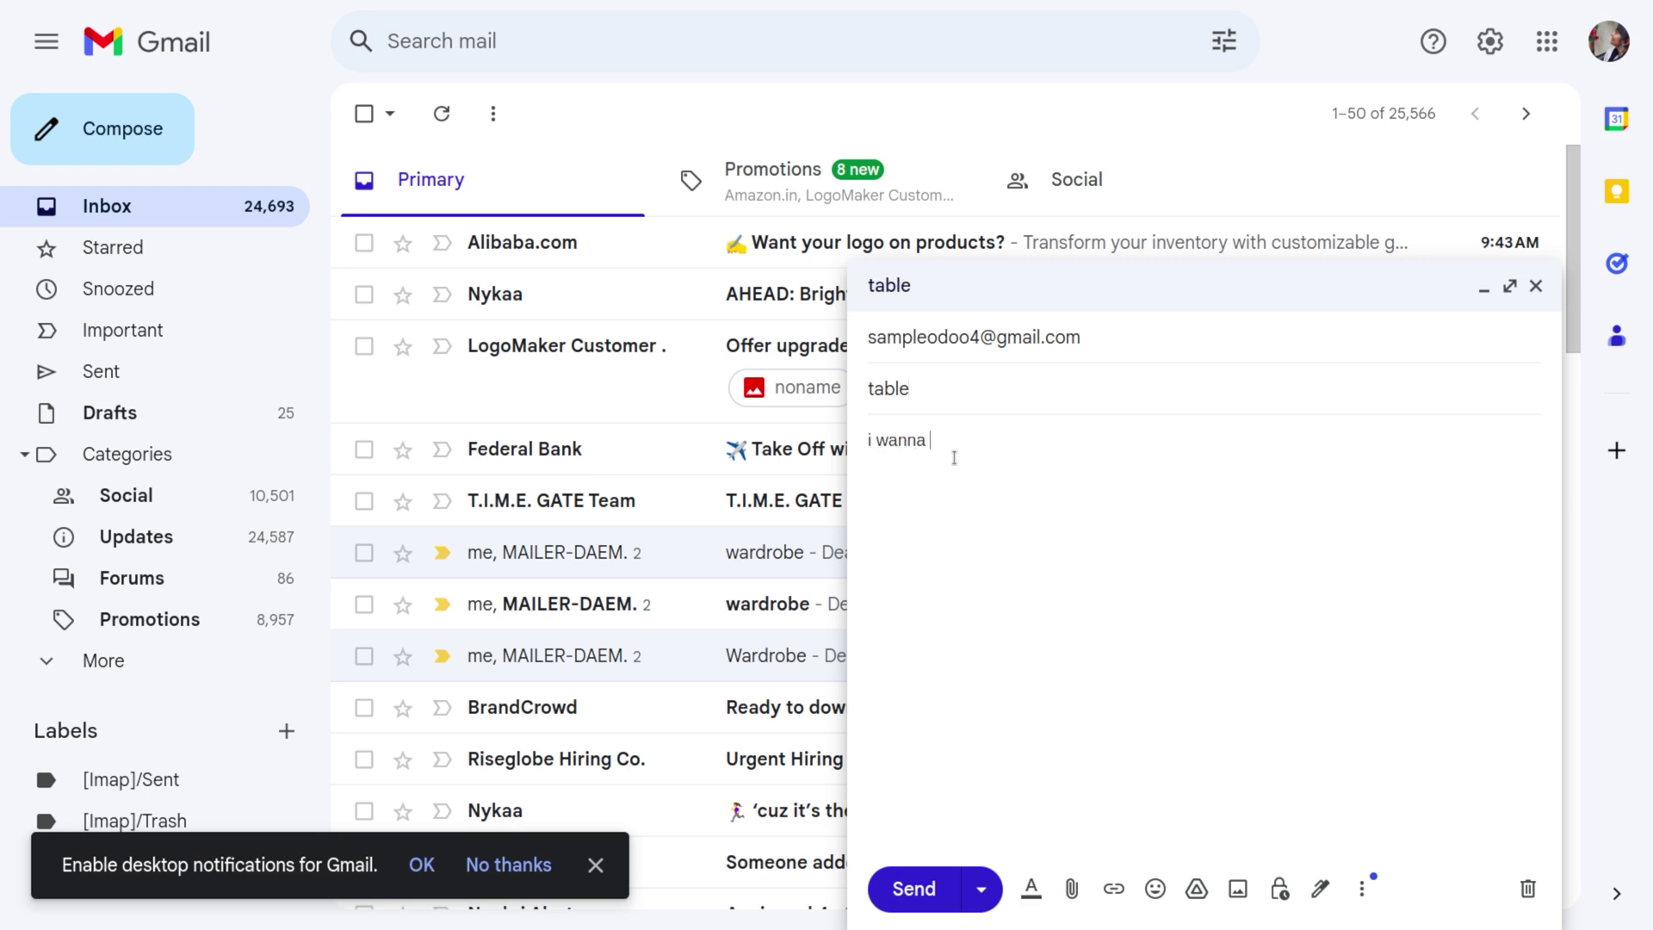
pyautogui.write(' purchase a table')
pyautogui.click(936, 888)
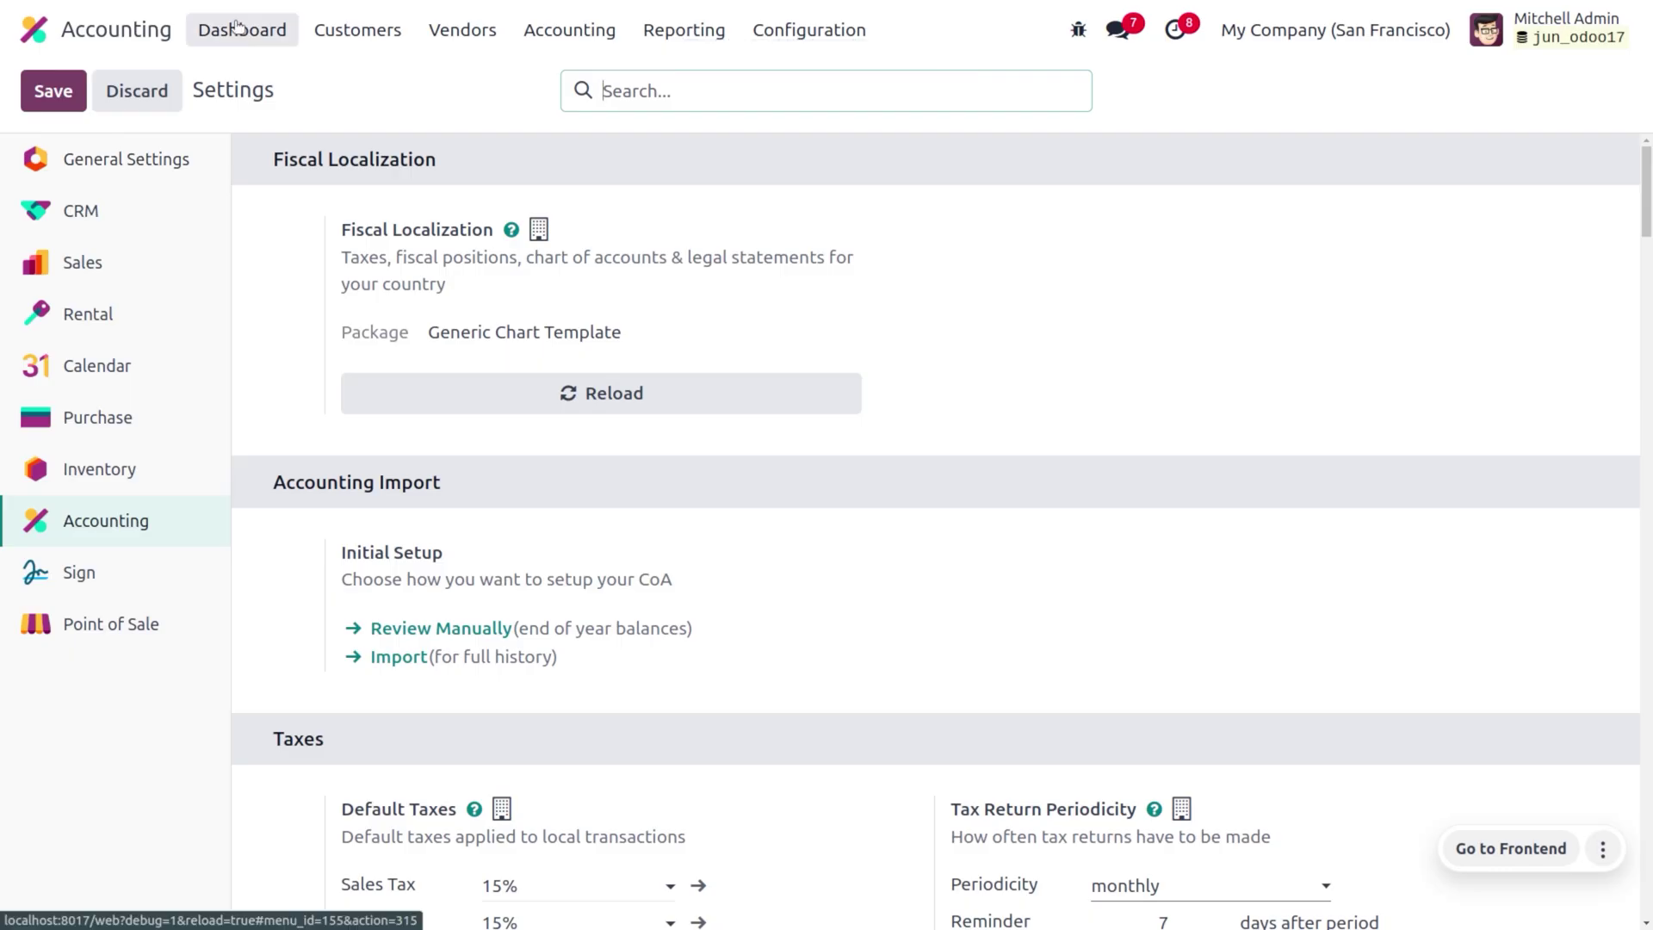
# Search settings for 'inc' and open Incoming Email Servers under Discuss
pyautogui.write('inco')
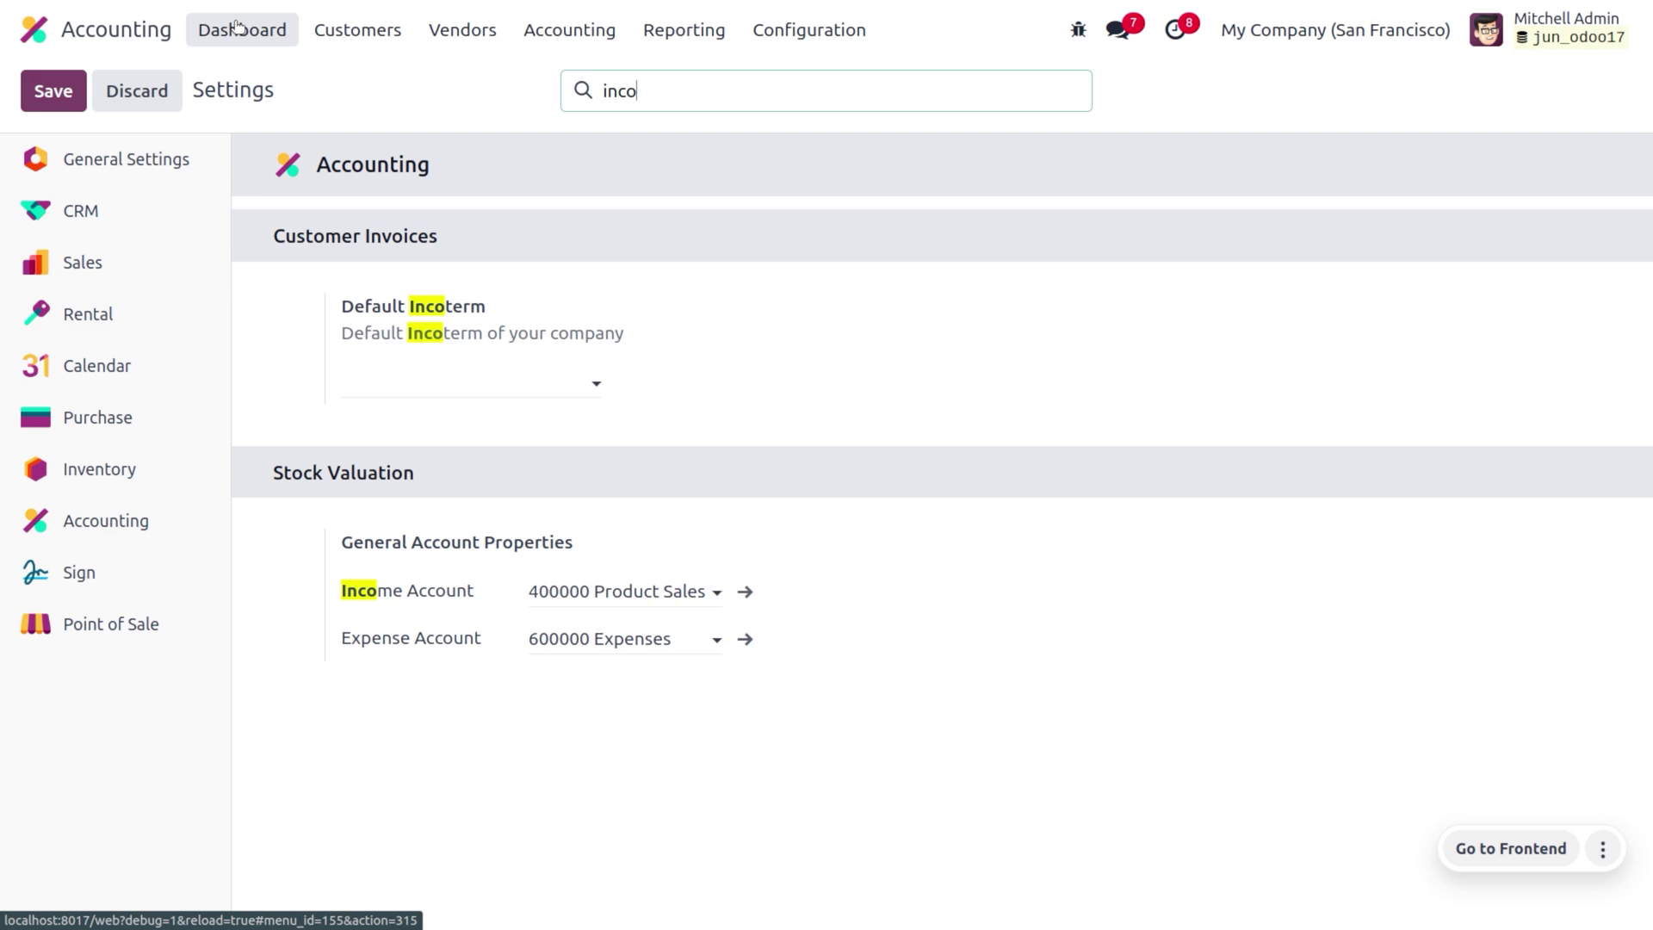
pyautogui.press('BackSpace')
pyautogui.press('BackSpace')
pyautogui.press('BackSpace')
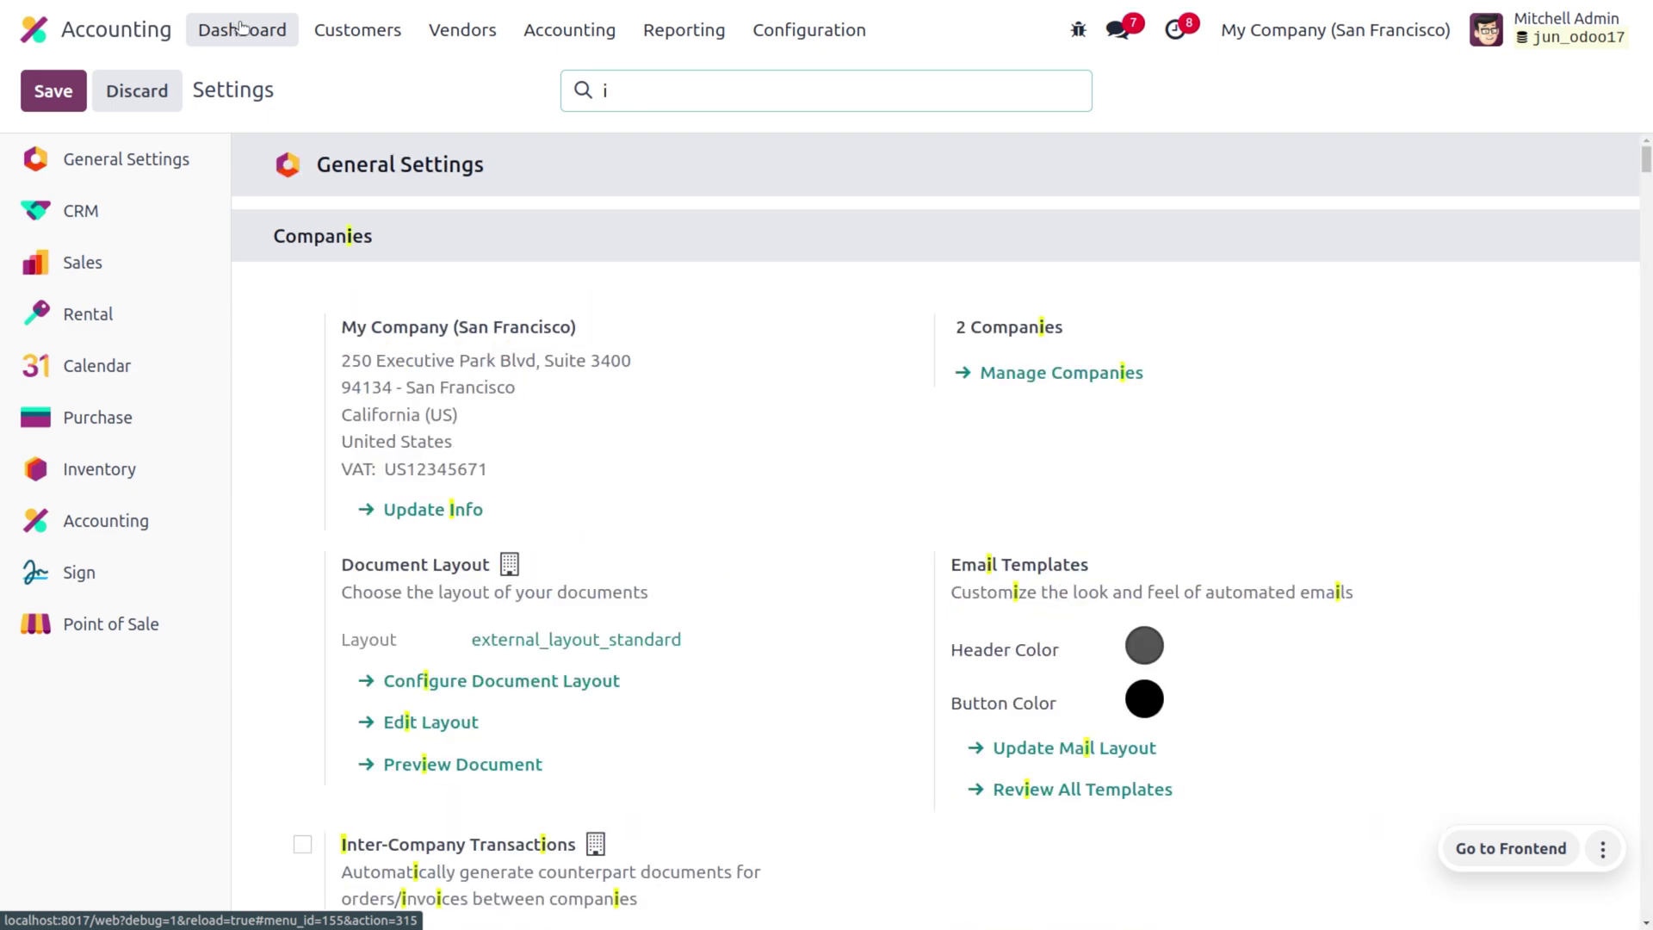
pyautogui.press('BackSpace')
pyautogui.write('inc')
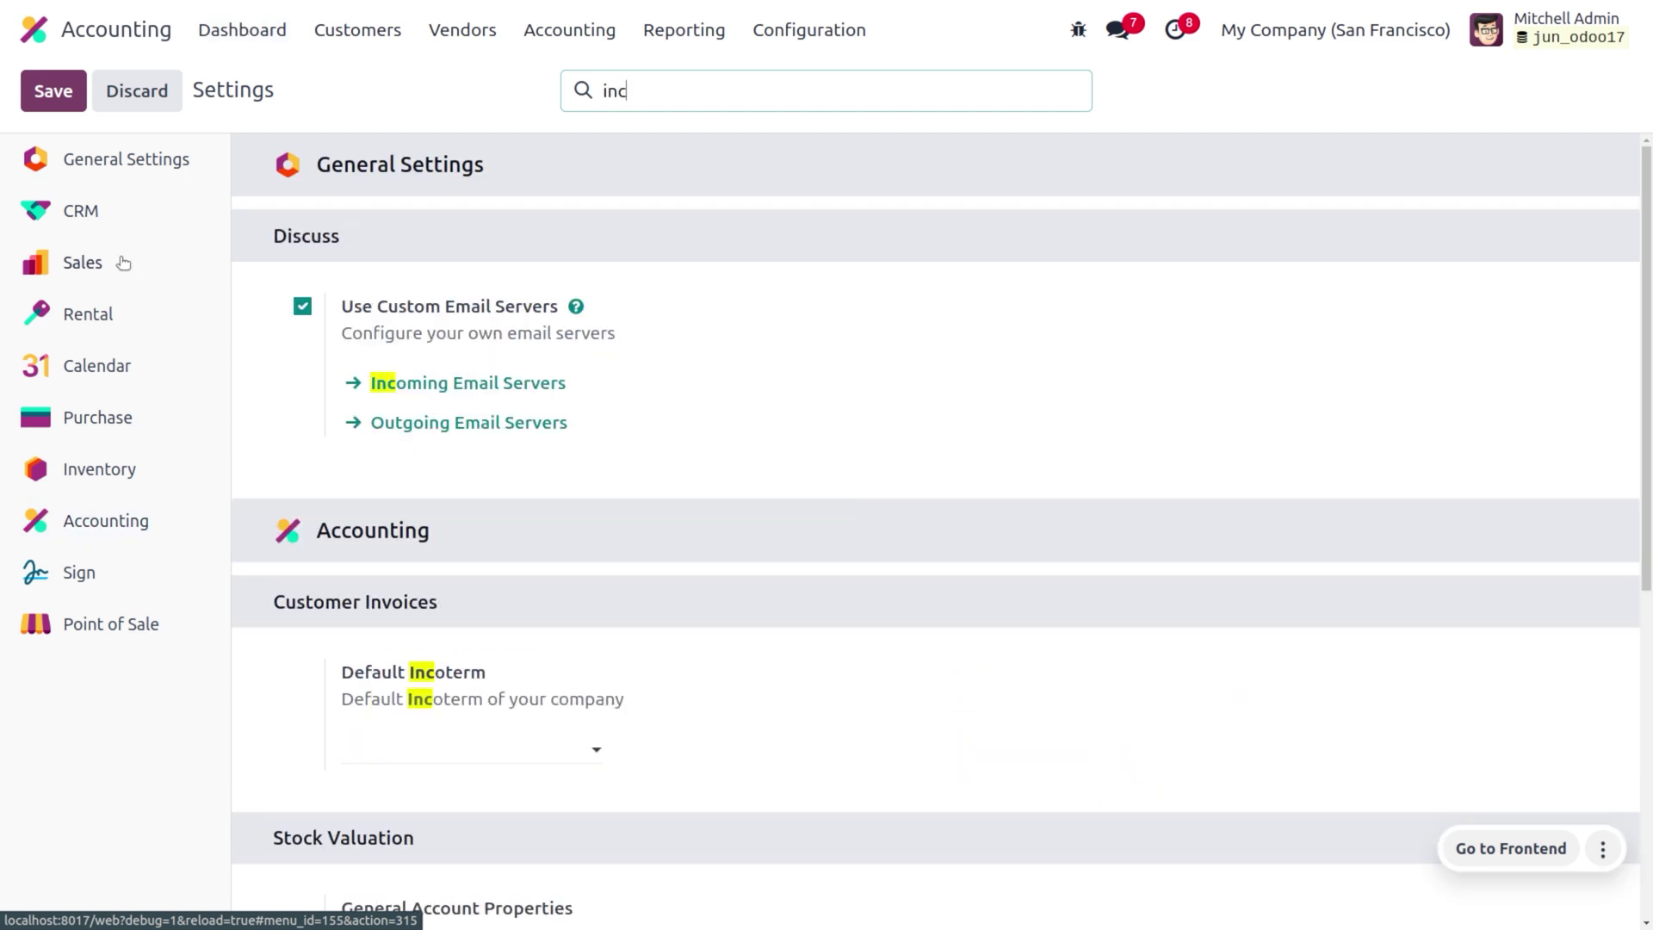
pyautogui.click(407, 390)
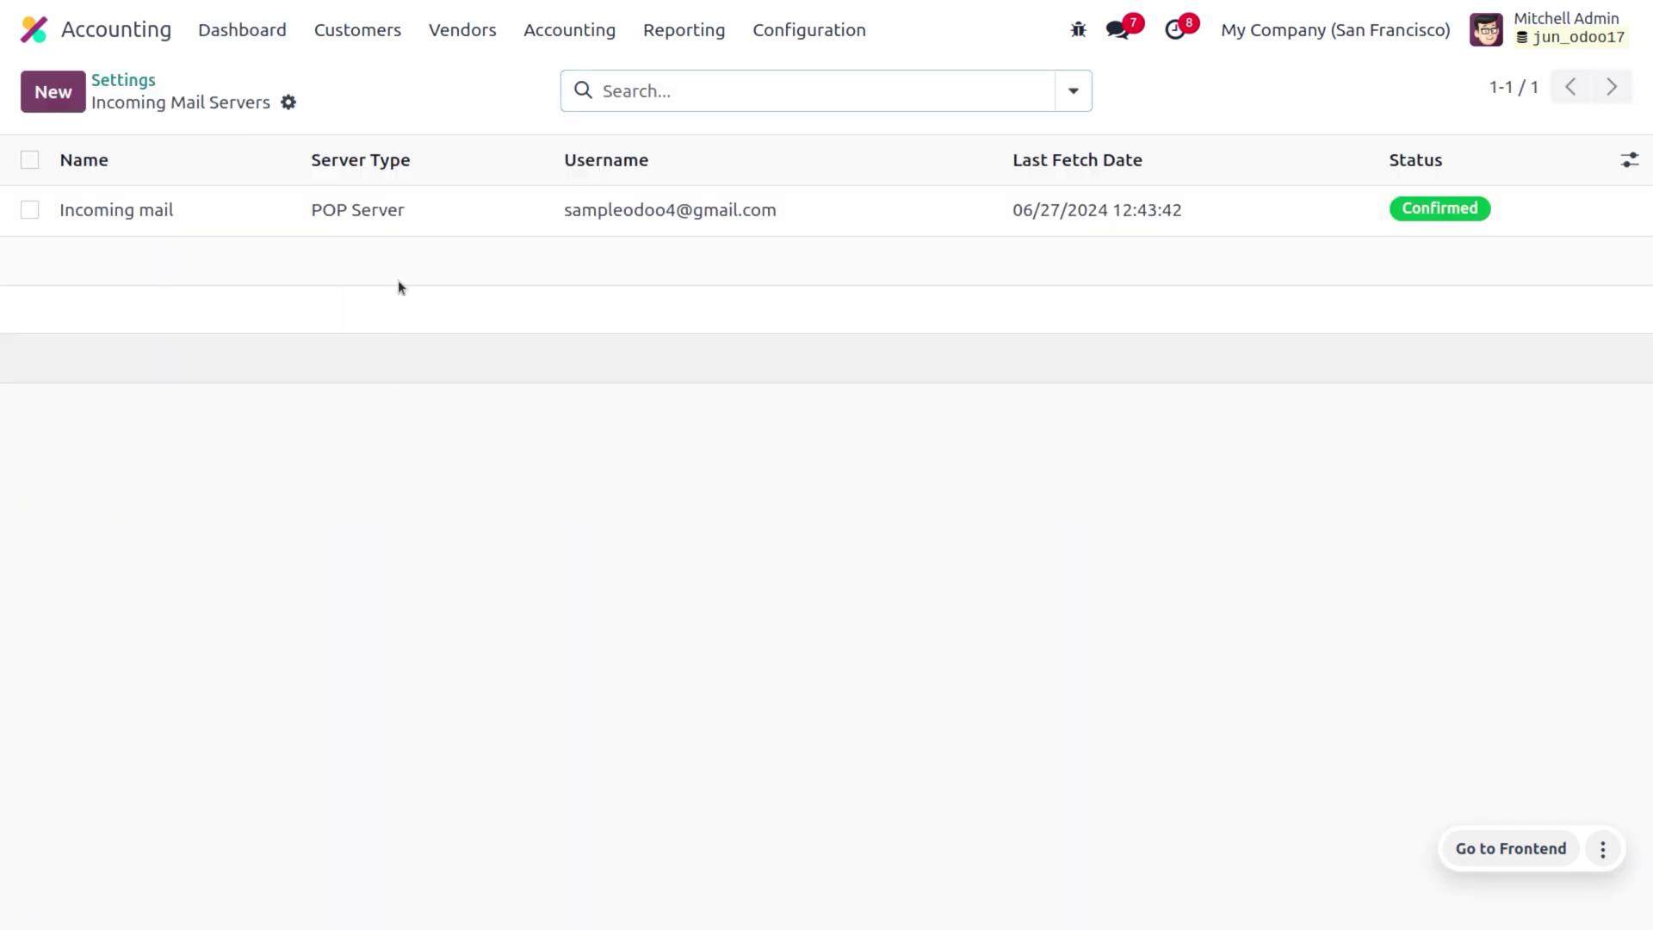
# Fetch new emails immediately from the 'Incoming mail' server
pyautogui.click(413, 211)
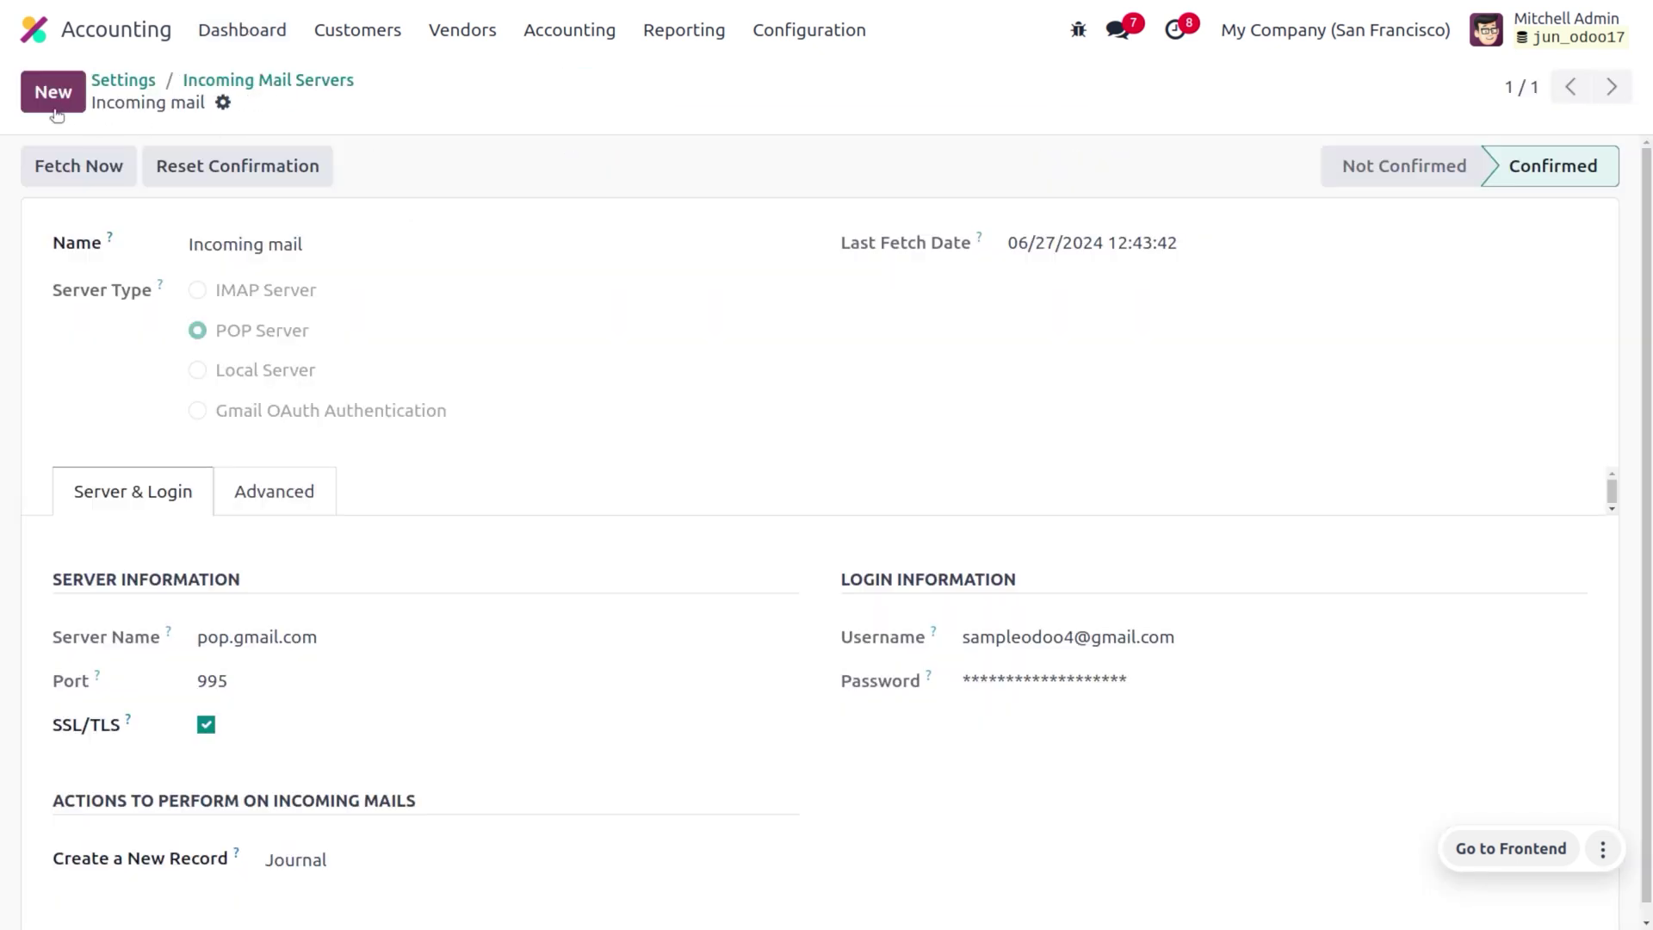
pyautogui.click(77, 165)
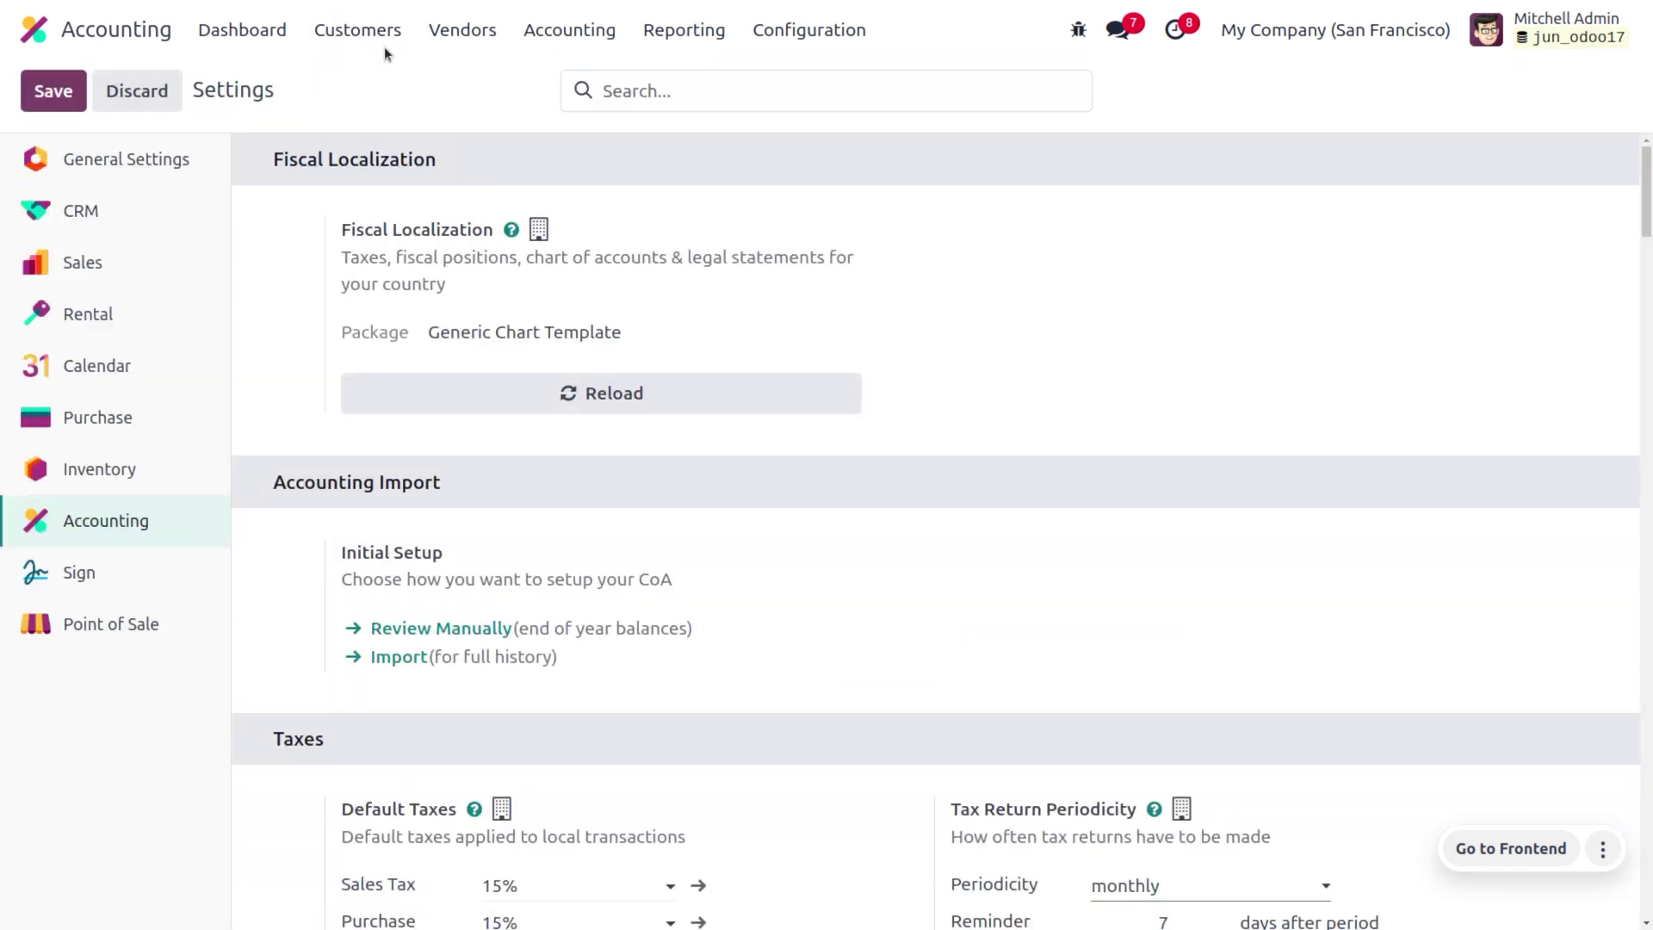
# Open draft invoice INV/2024/00003 for Deco Addict and review its sofa and desk lines and chatter
pyautogui.click(384, 44)
pyautogui.click(402, 79)
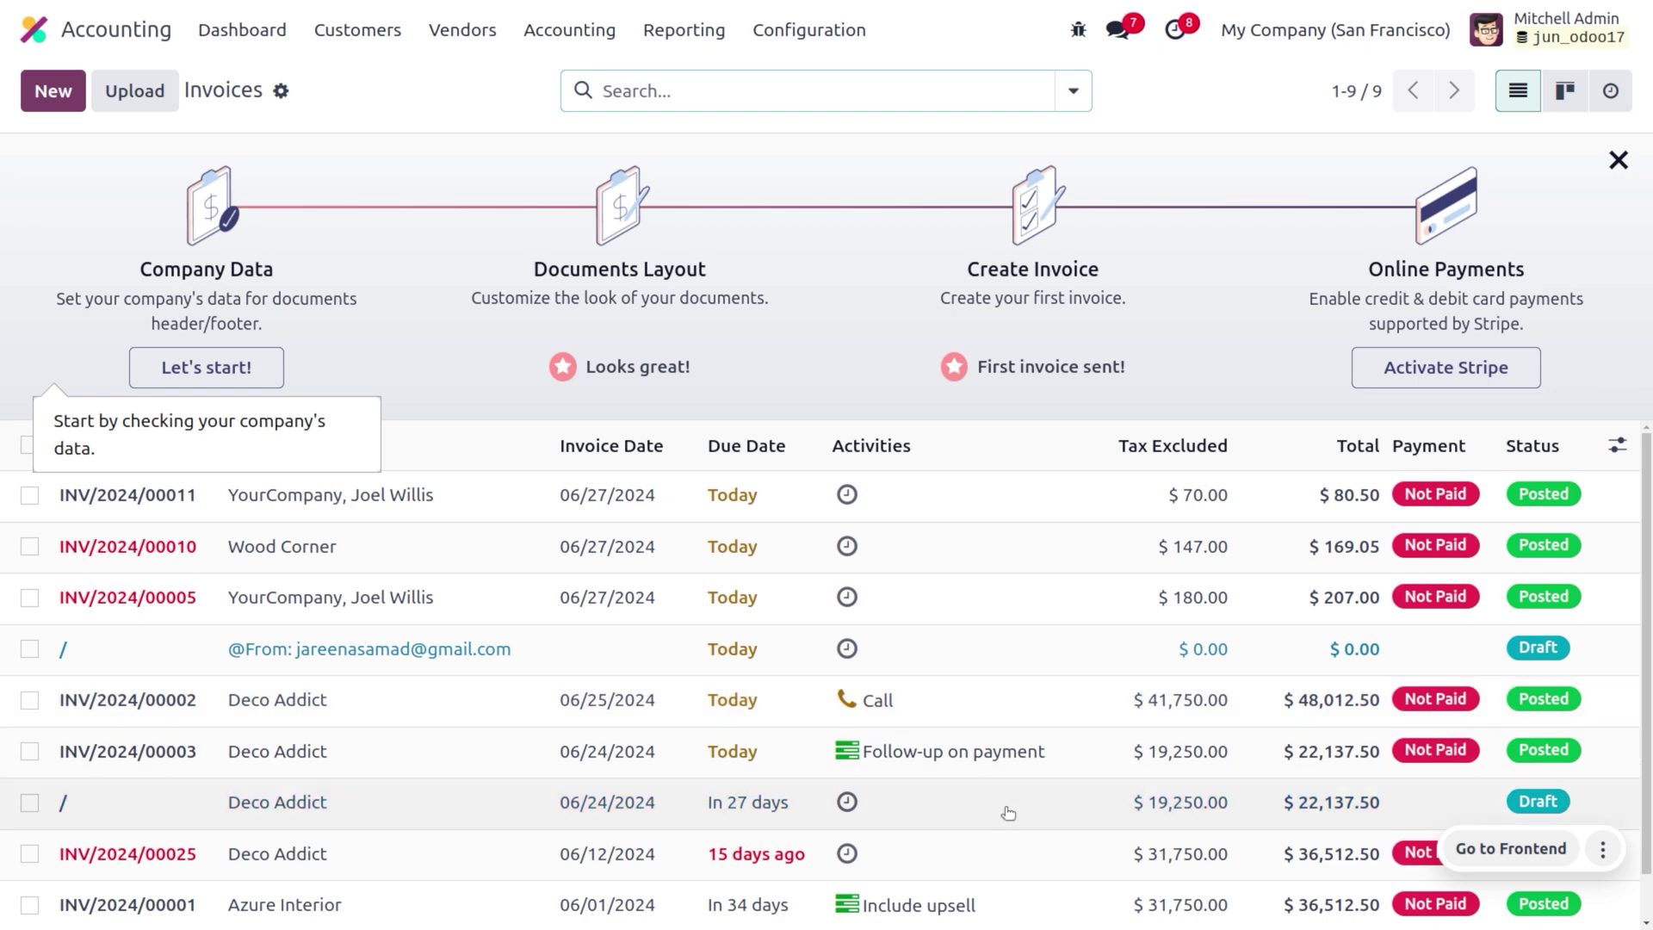
pyautogui.click(282, 819)
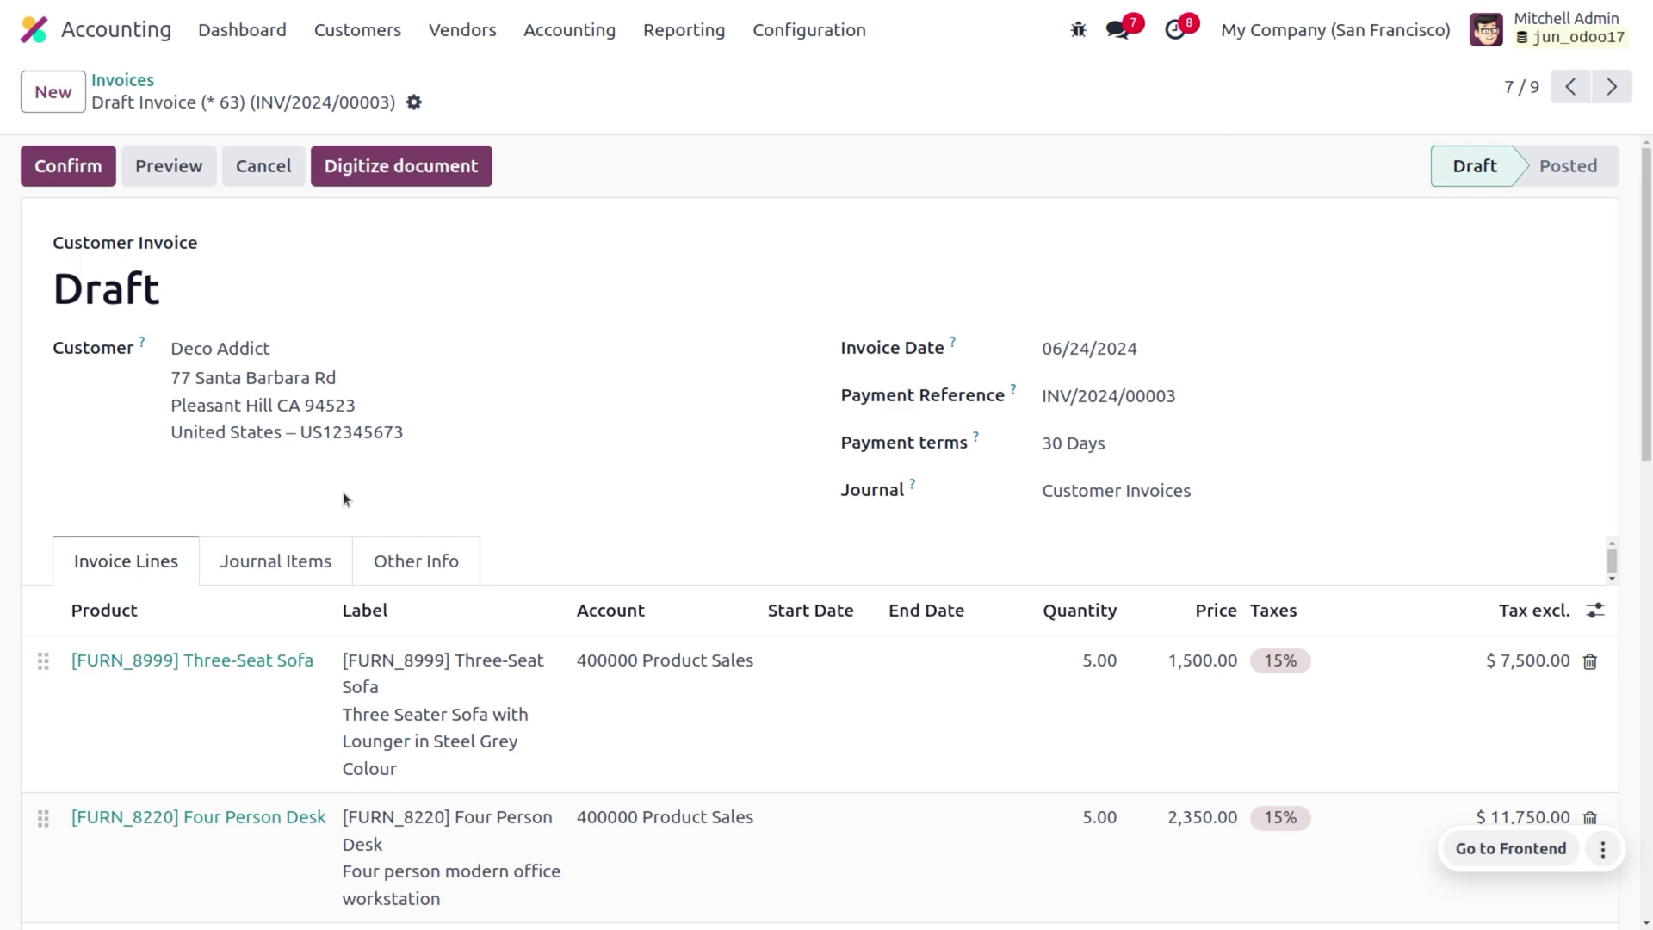
pyautogui.scroll(-10, 342, 492)
pyautogui.scroll(-2, 342, 495)
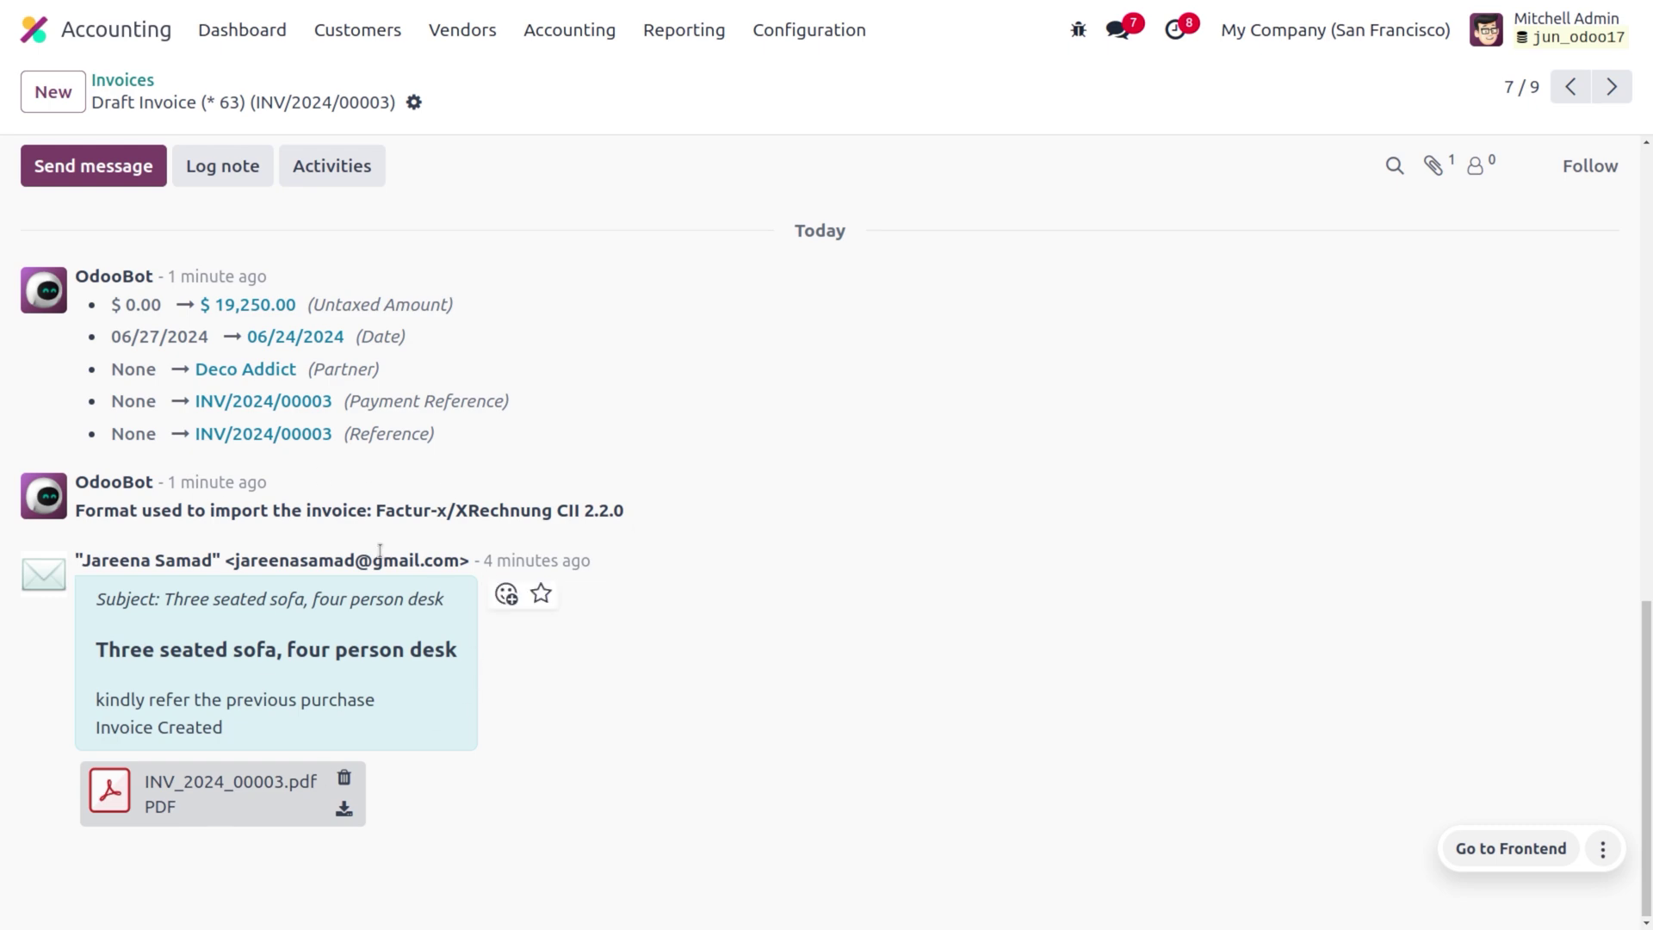
pyautogui.scroll(12, 380, 551)
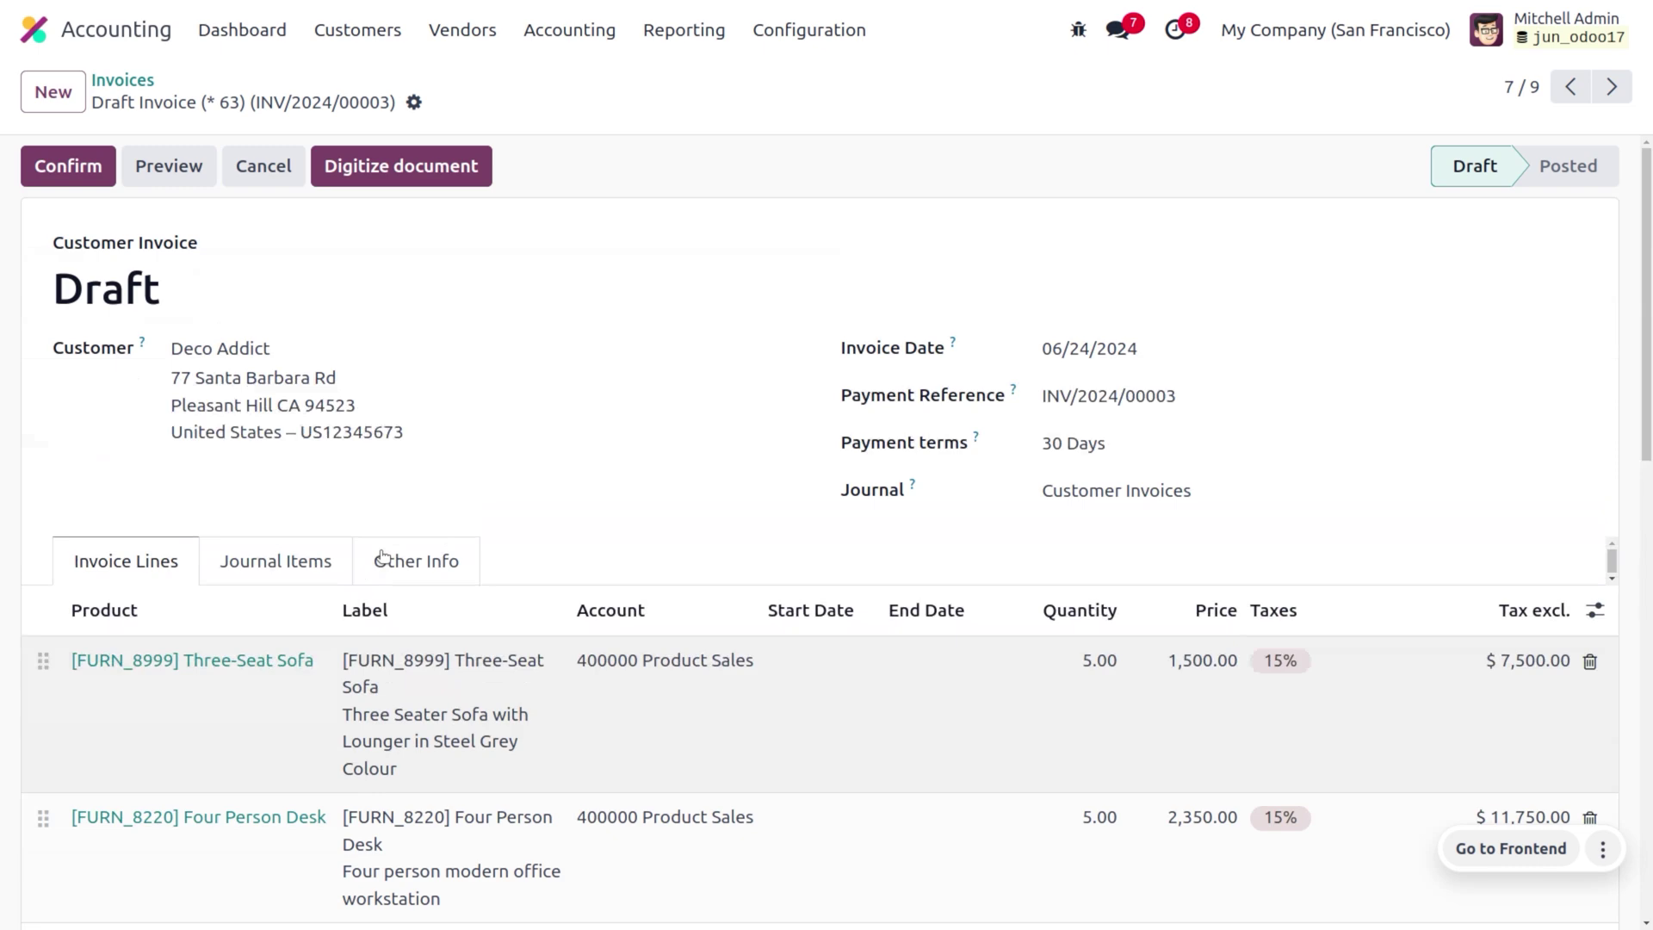
pyautogui.scroll(-1, 383, 556)
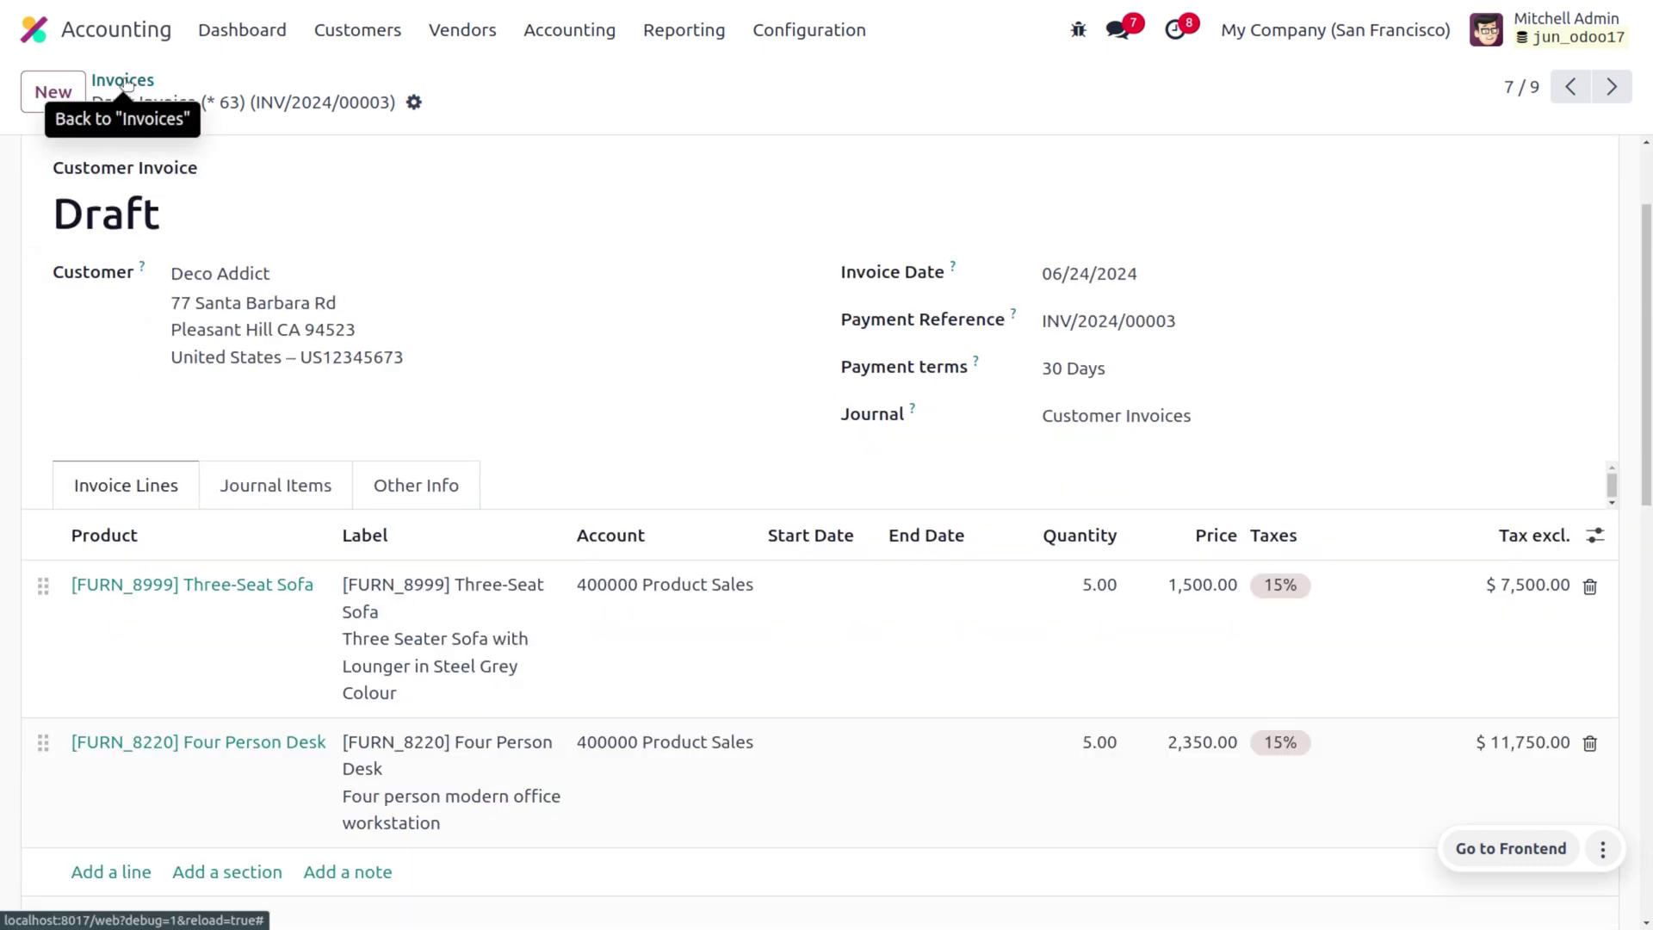
# Check the empty $0.00 draft invoice from the table email, then return to Invoices
pyautogui.click(123, 82)
pyautogui.click(362, 651)
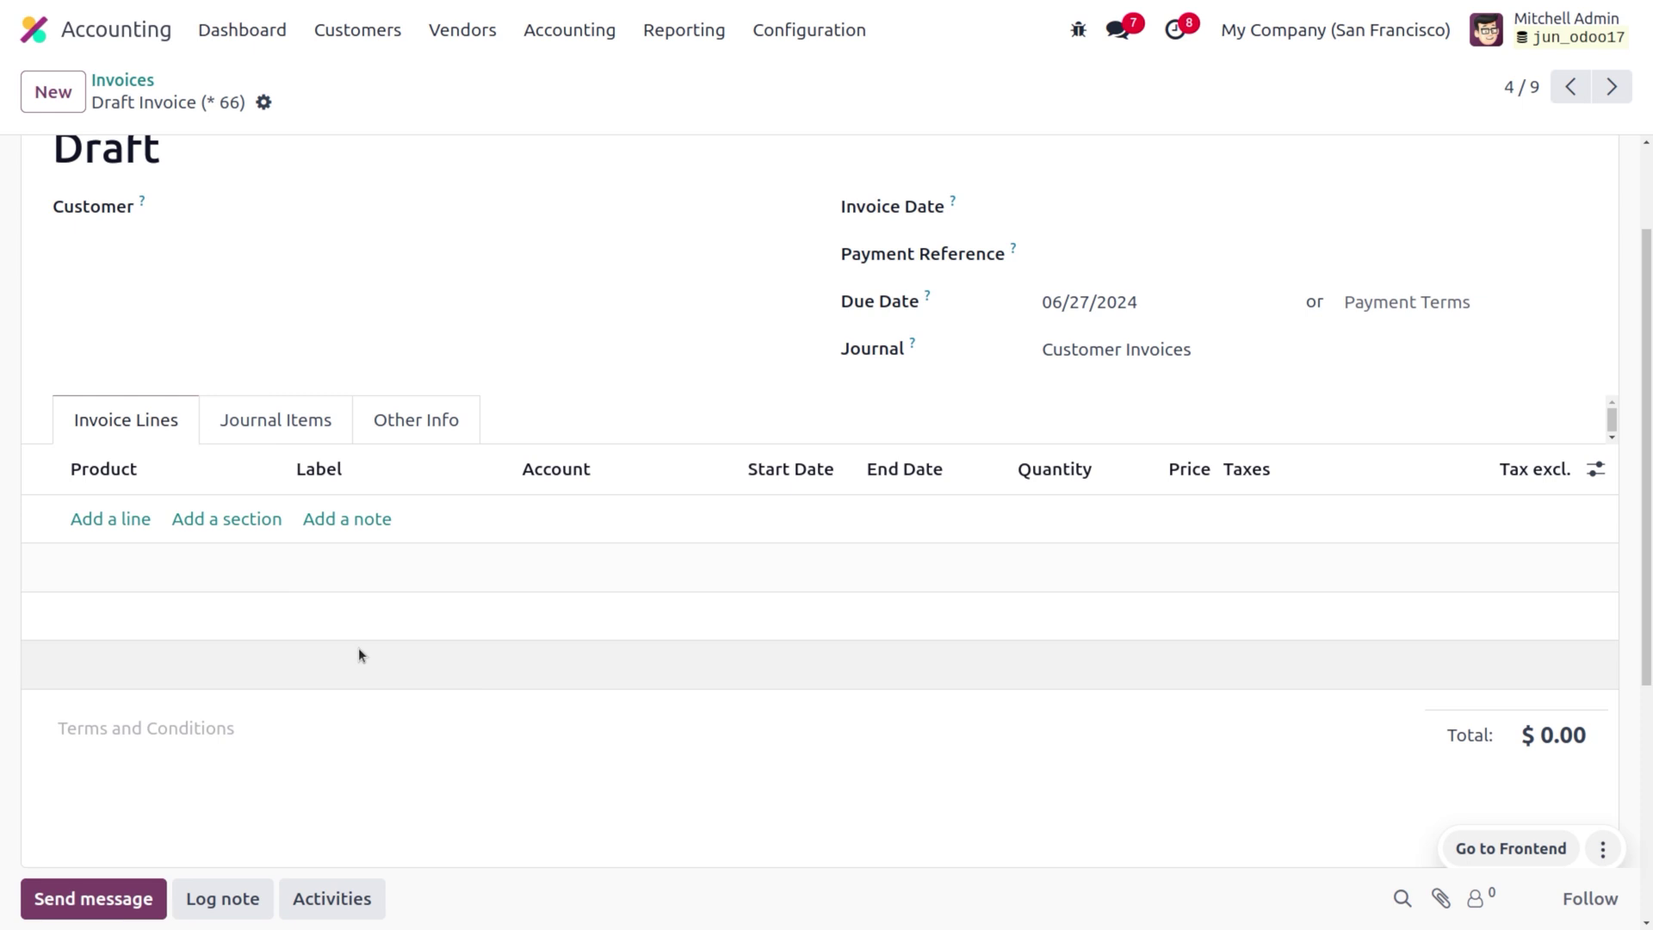
pyautogui.scroll(2, 360, 654)
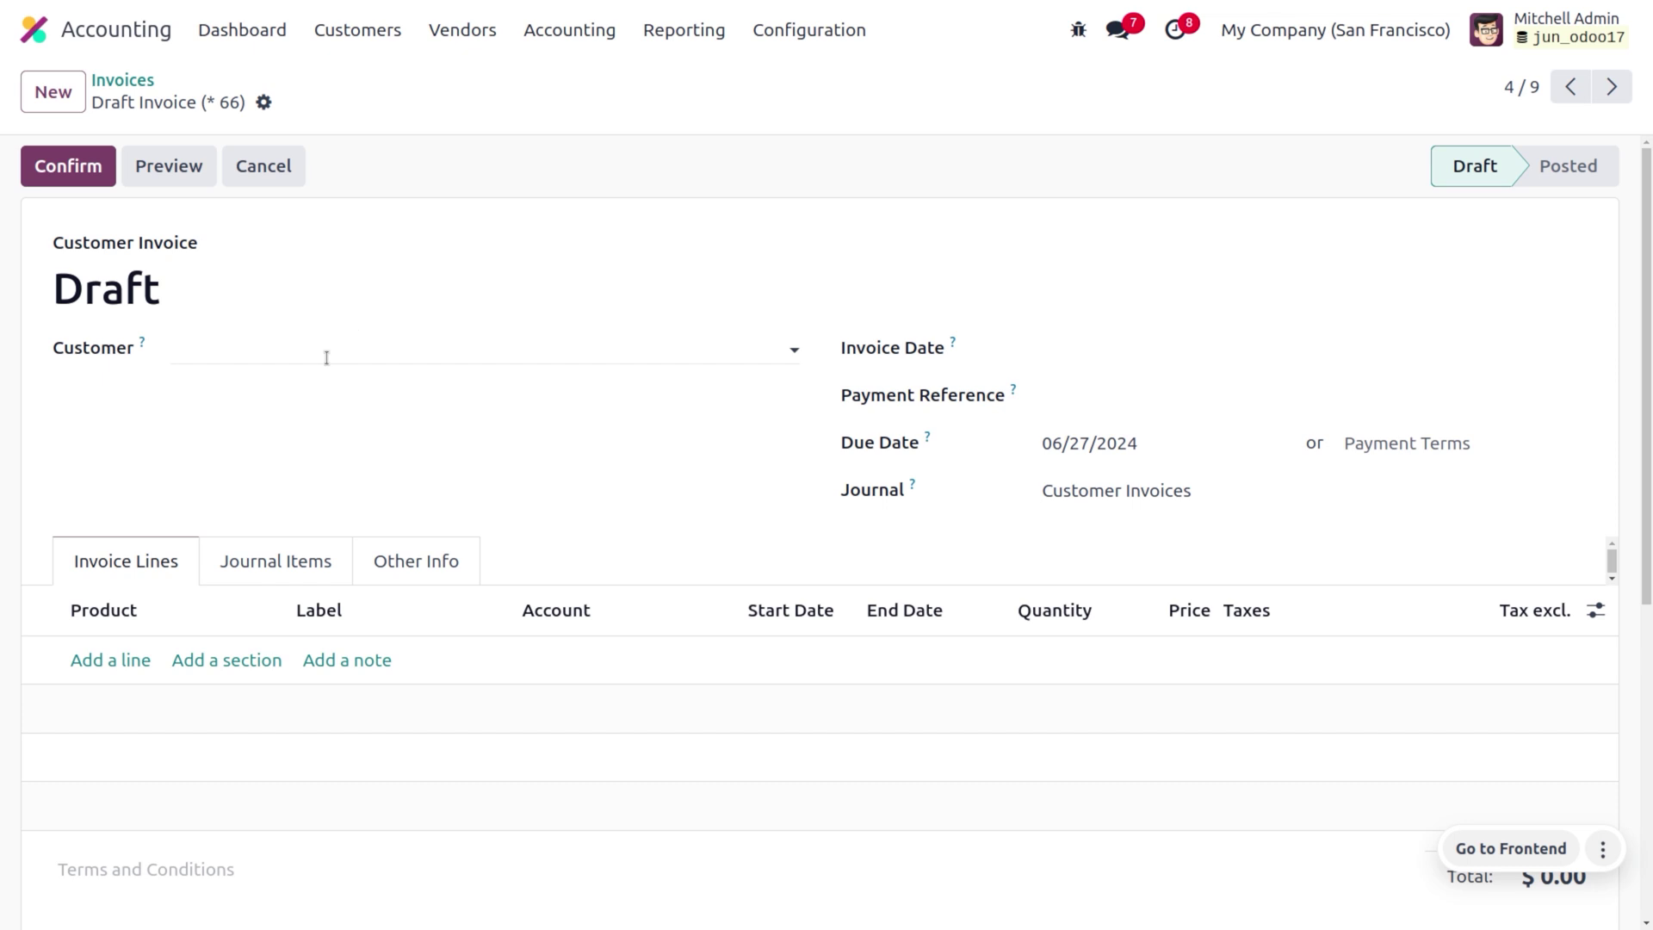
pyautogui.scroll(-5, 391, 792)
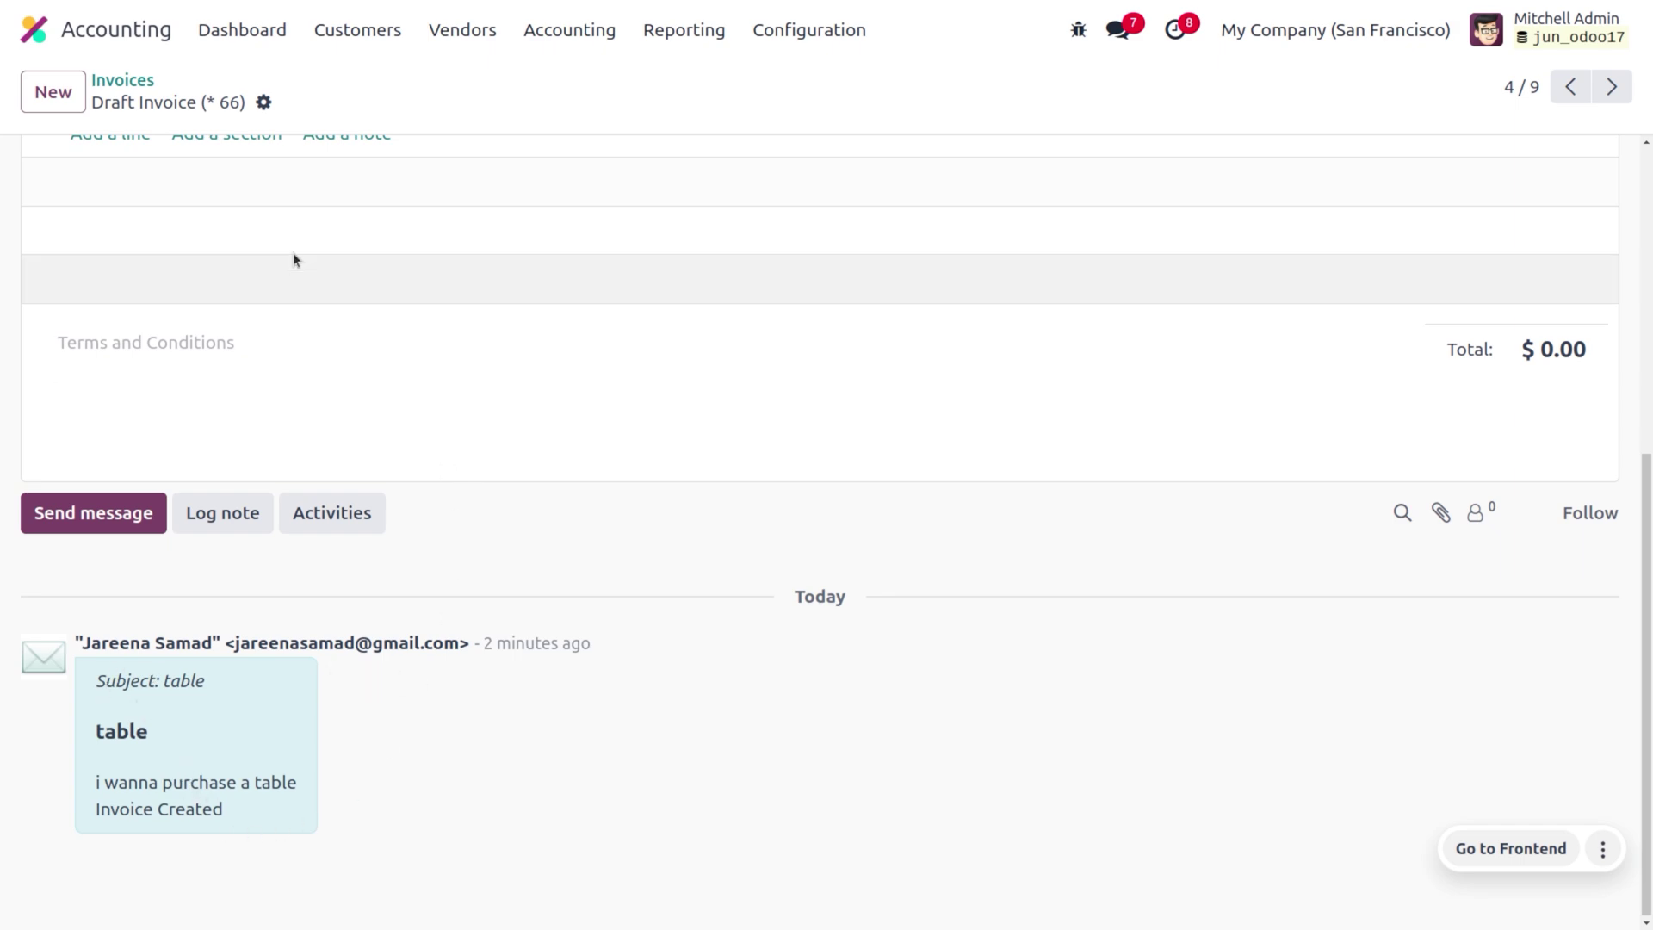
pyautogui.click(122, 81)
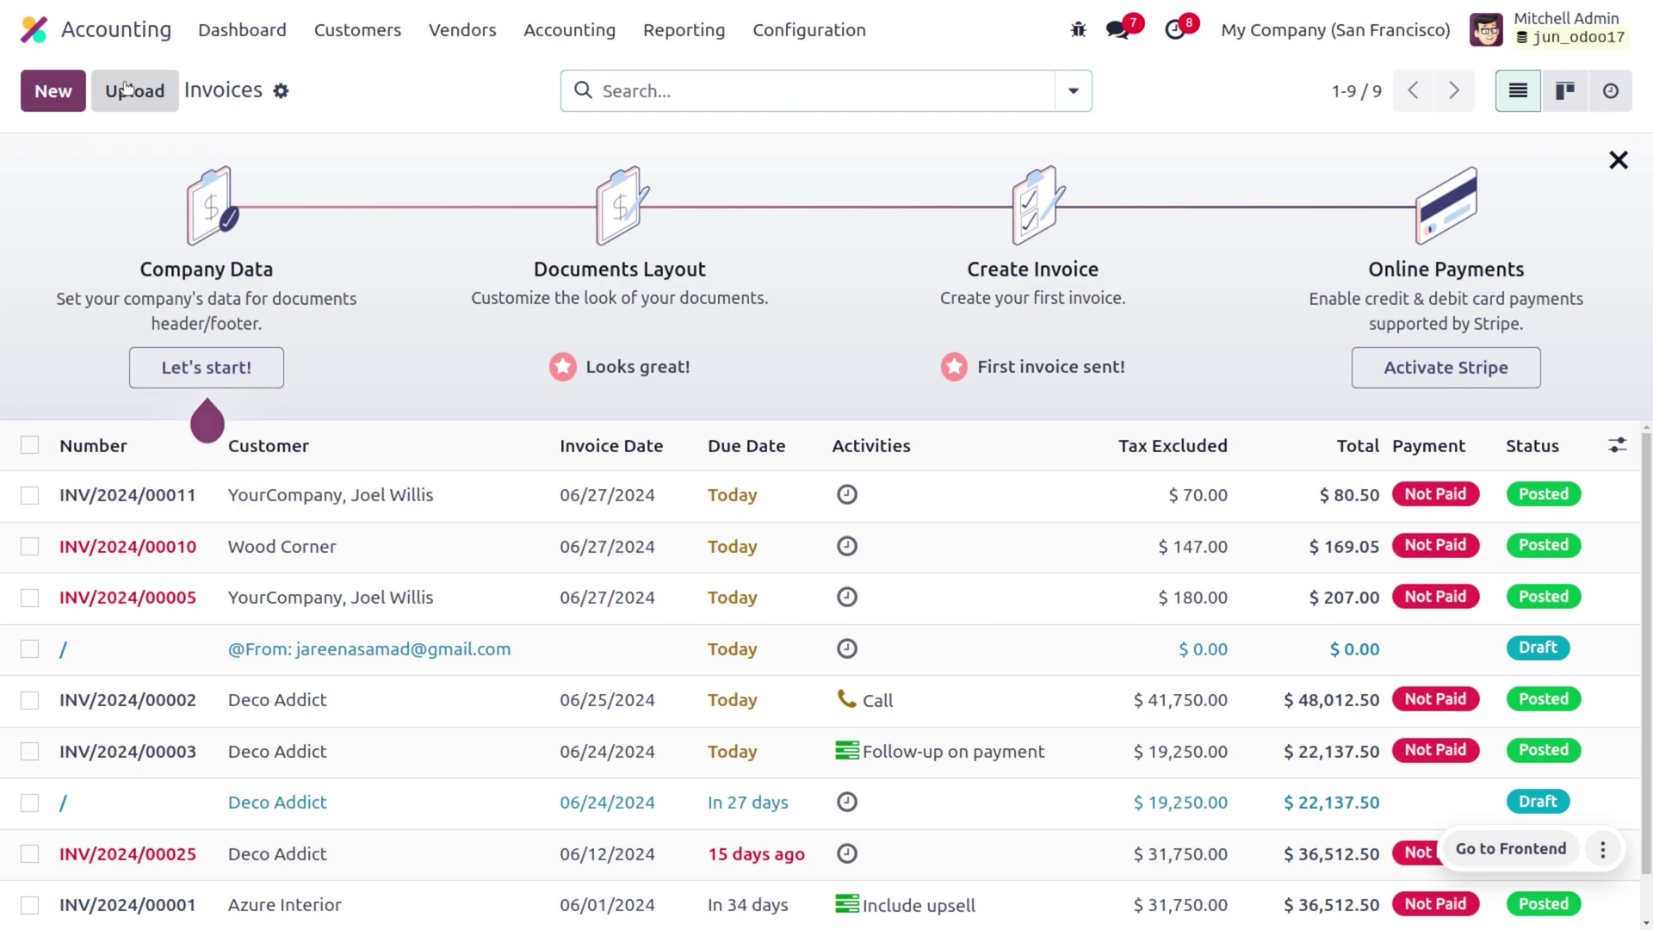